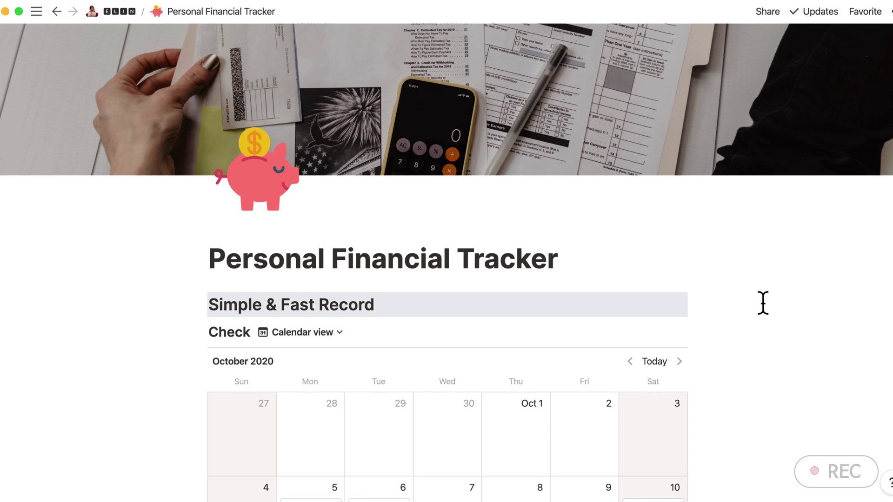
# - Scroll past the October 2020 calendar to the Financial Handlings cards, Cash through KakaoBank
pyautogui.scroll(-1, 763, 303)
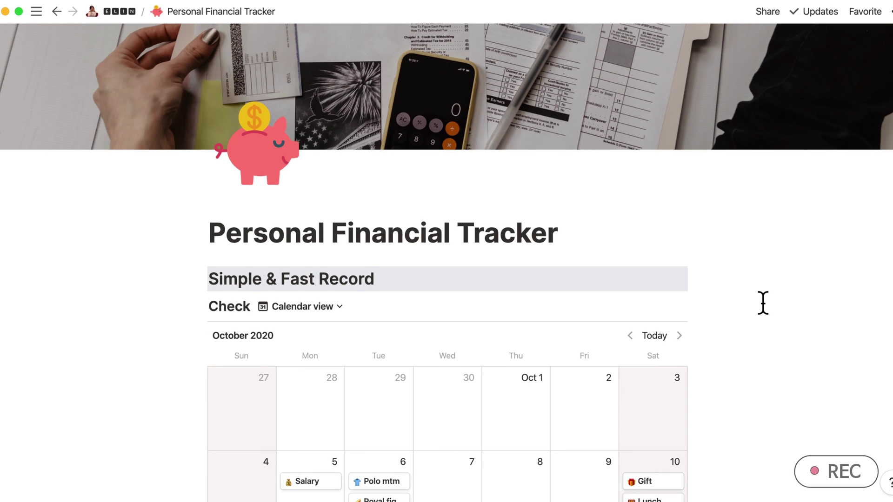
pyautogui.scroll(-1, 763, 303)
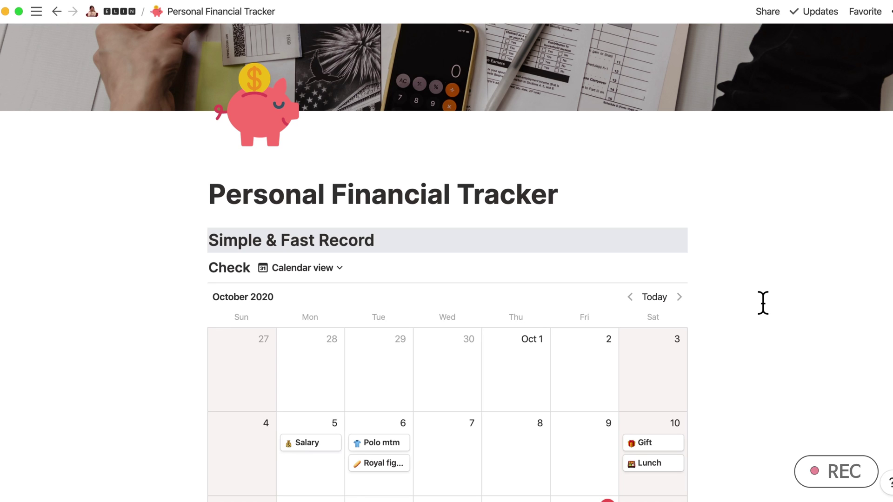
pyautogui.scroll(2, 740, 253)
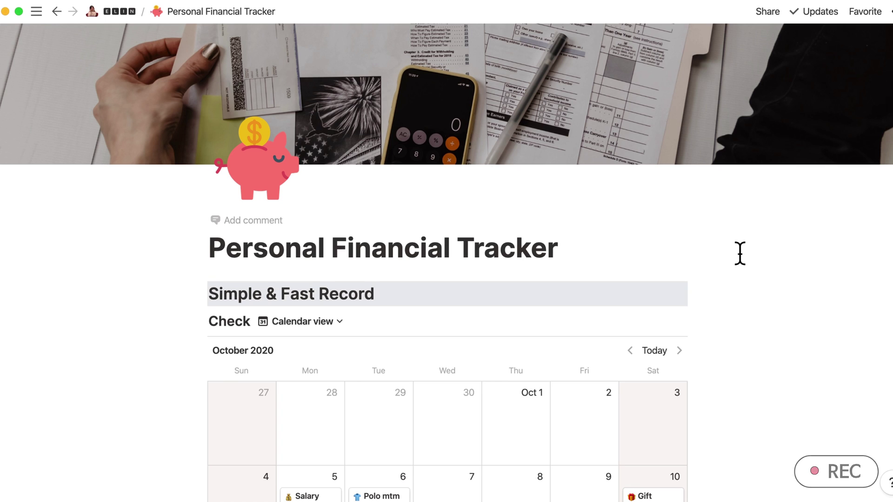
pyautogui.scroll(-4, 508, 265)
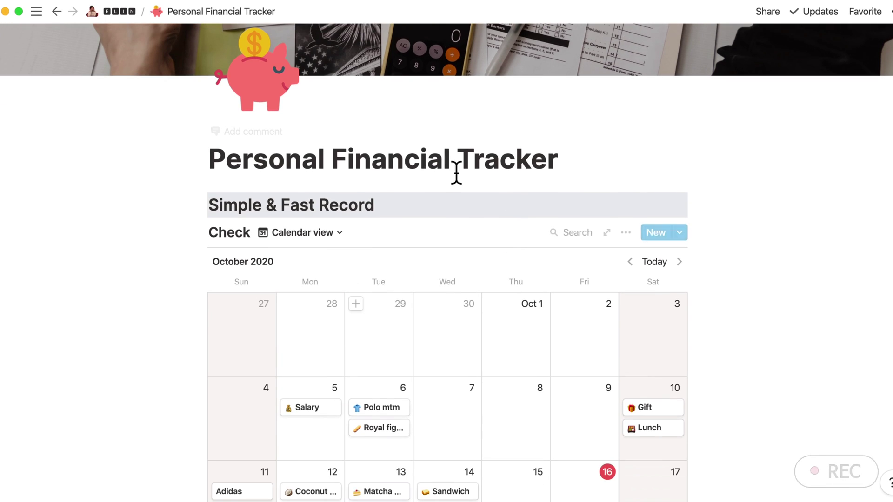
pyautogui.scroll(-4, 511, 299)
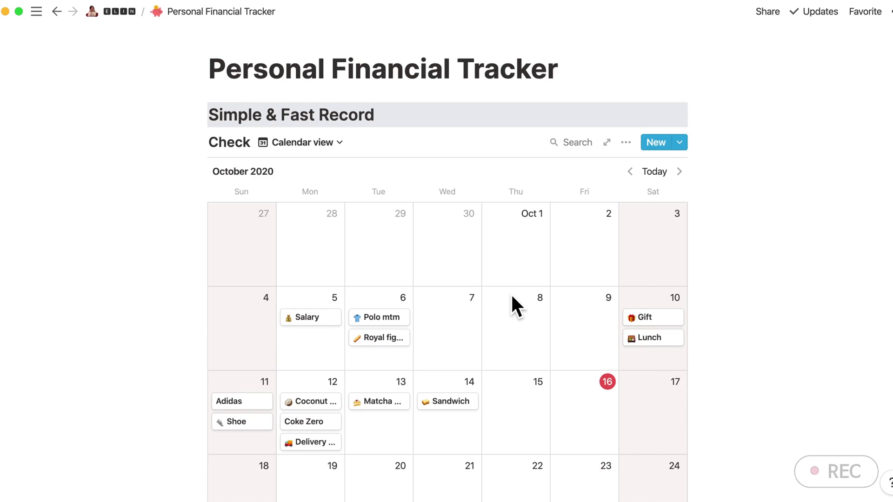
pyautogui.scroll(-2, 511, 297)
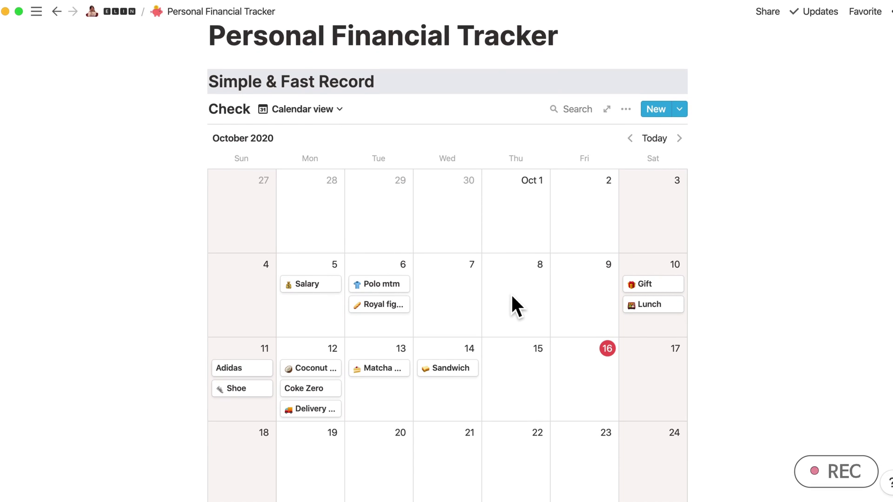
pyautogui.scroll(-2, 456, 248)
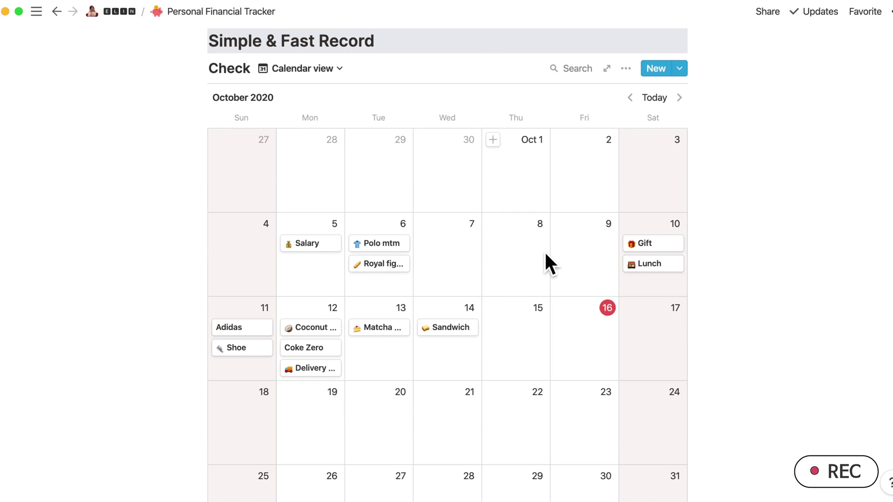
pyautogui.scroll(-12, 545, 254)
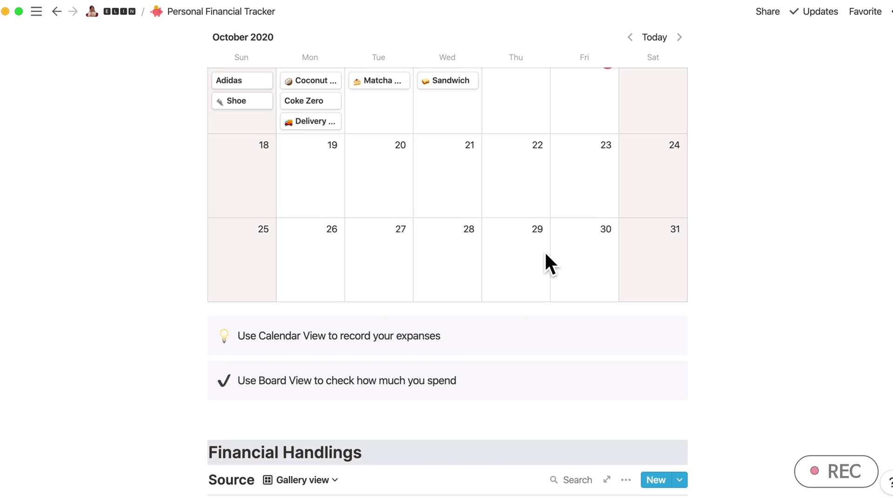
pyautogui.scroll(-16, 546, 254)
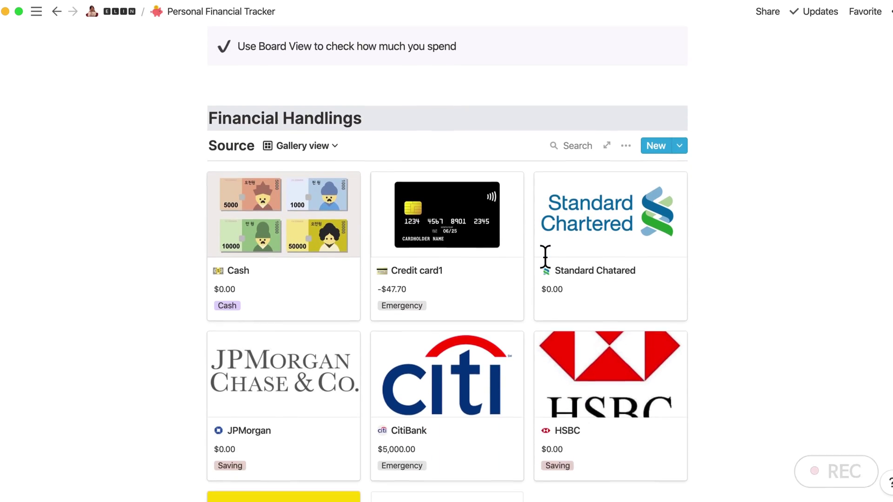
pyautogui.scroll(-3, 545, 257)
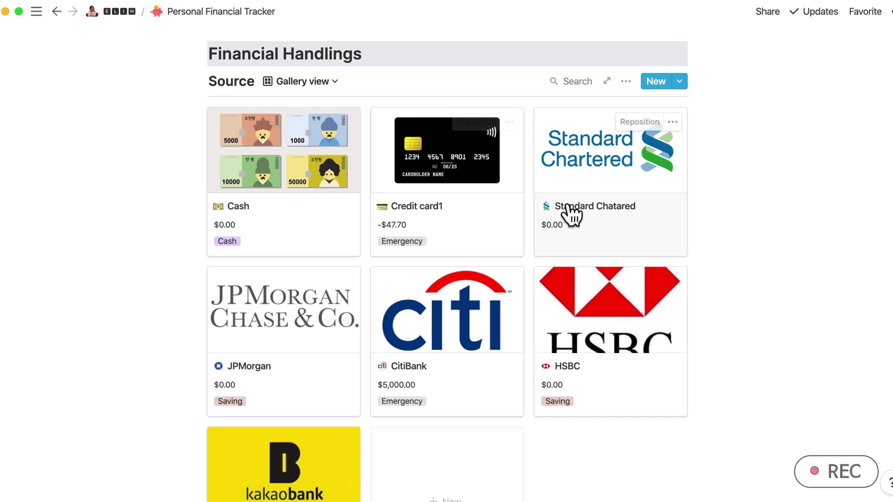
pyautogui.scroll(-2, 618, 367)
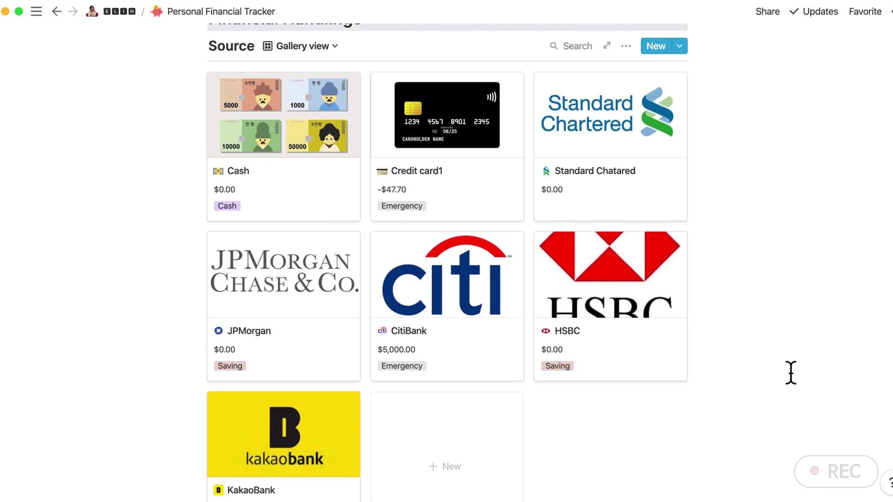
# - Scroll down to the Monthly Report gallery, then select and deselect its block
pyautogui.scroll(-1, 790, 373)
pyautogui.scroll(-8, 790, 373)
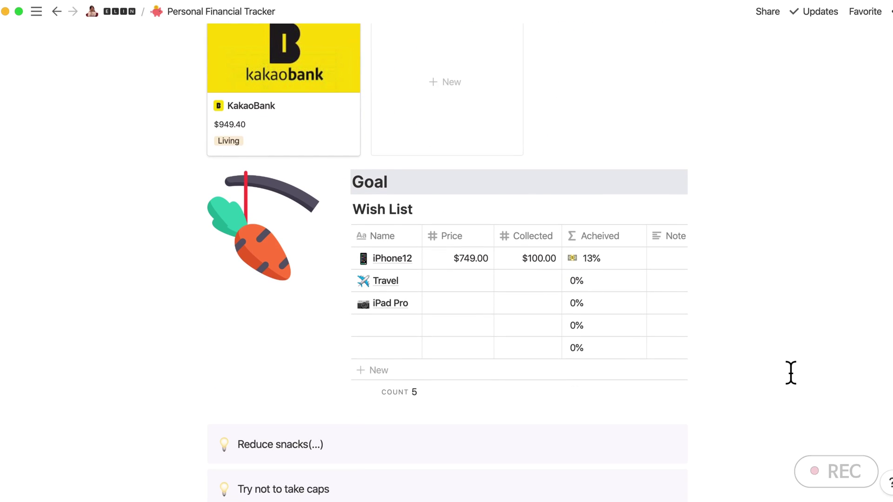
pyautogui.scroll(-3, 635, 307)
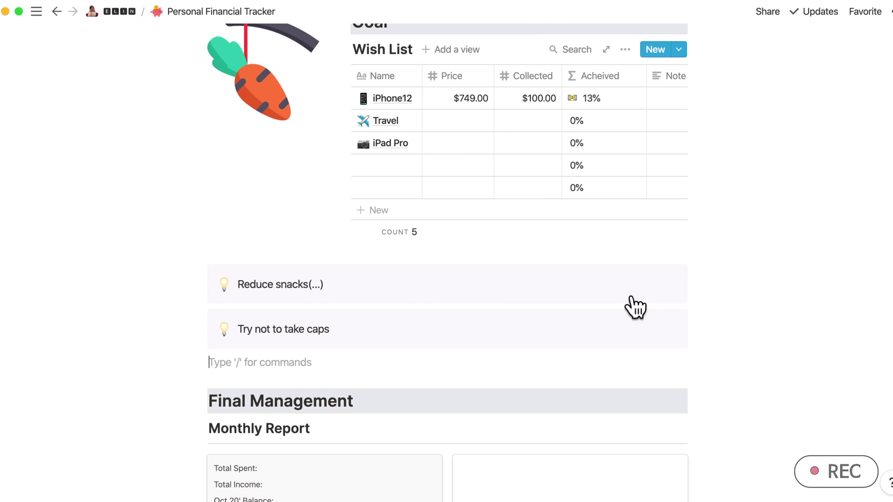
pyautogui.scroll(-3, 634, 307)
pyautogui.scroll(-2, 625, 296)
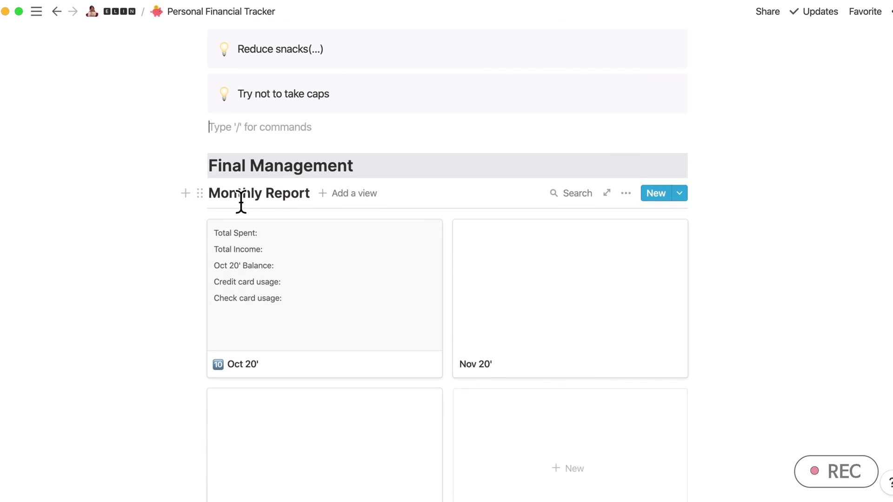
pyautogui.moveTo(239, 199)
pyautogui.mouseDown()
pyautogui.moveTo(310, 212)
pyautogui.moveTo(239, 226)
pyautogui.moveTo(231, 213)
pyautogui.mouseUp()
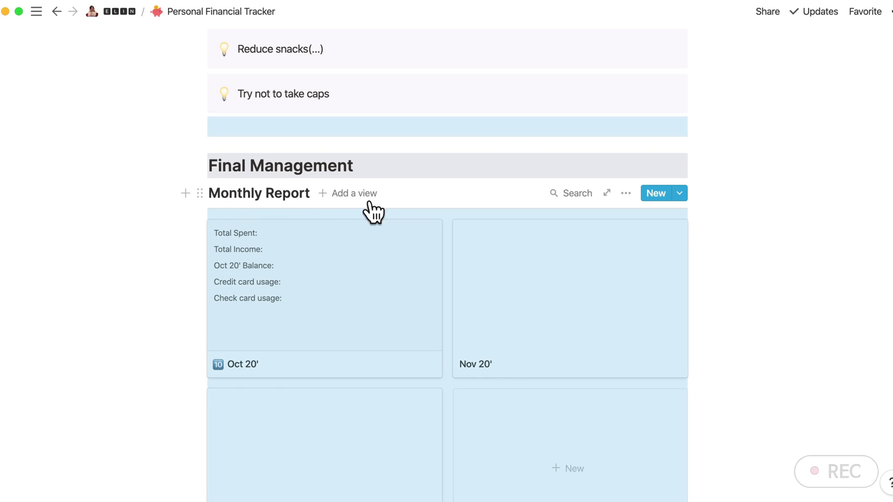
pyautogui.click(748, 178)
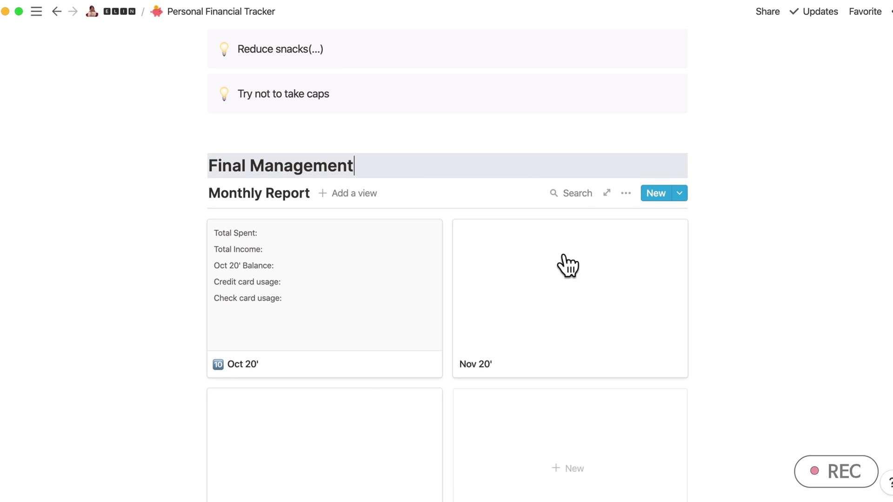
# - Scroll back up to the page top with its cover and calendar
pyautogui.scroll(15, 737, 199)
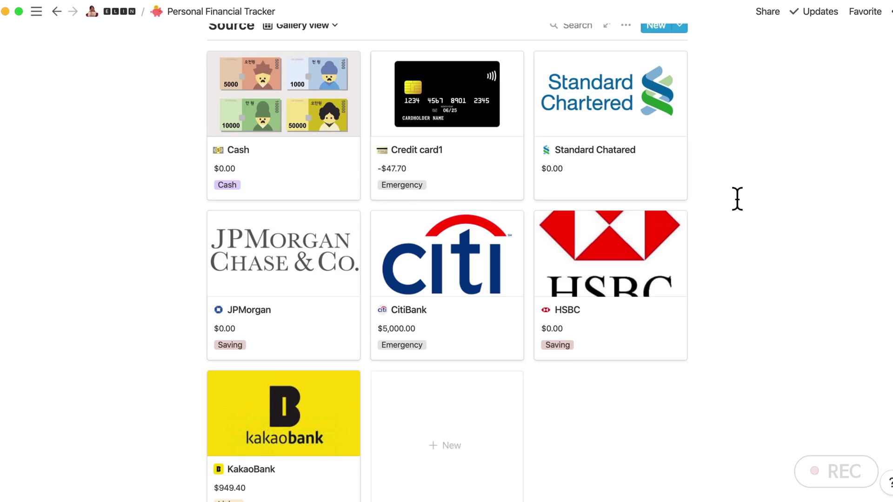
pyautogui.scroll(-3, 737, 199)
pyautogui.scroll(-3, 548, 265)
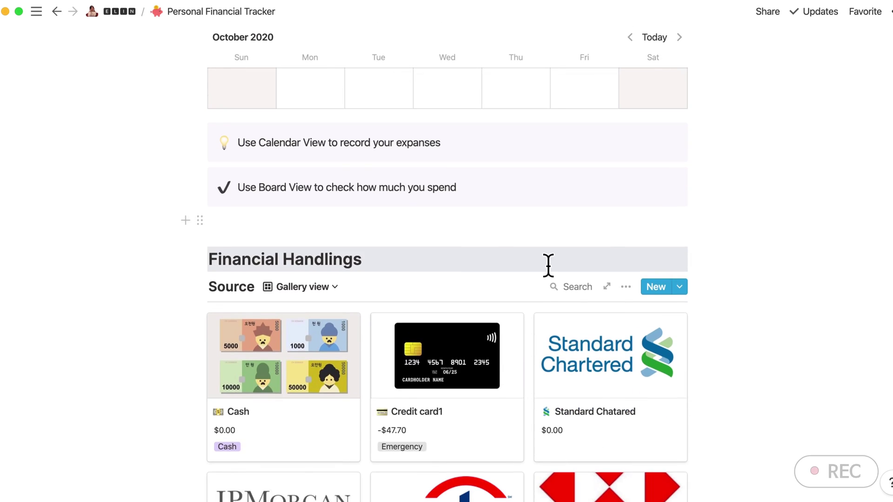
pyautogui.scroll(12, 528, 139)
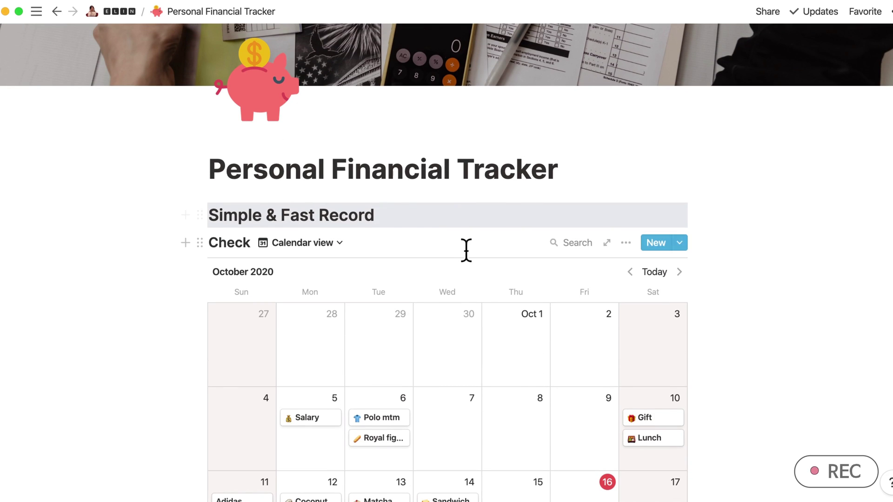
pyautogui.scroll(-4, 758, 276)
pyautogui.scroll(-9, 759, 276)
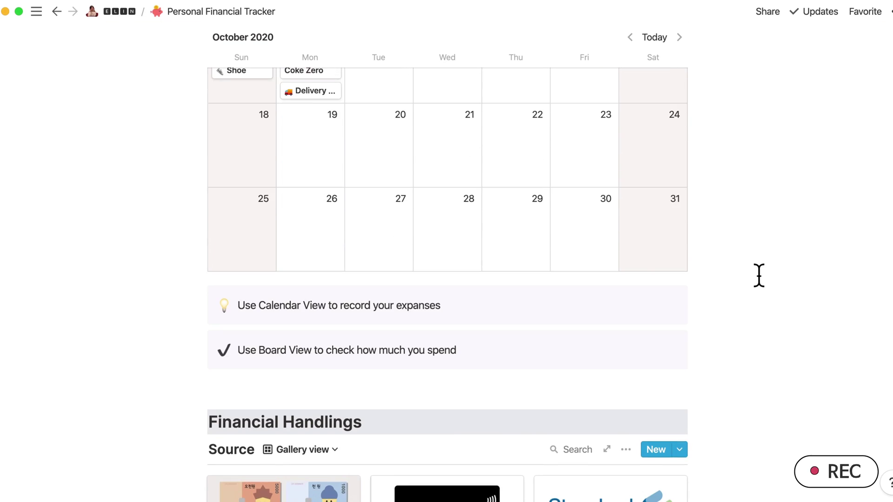
pyautogui.scroll(-3, 758, 276)
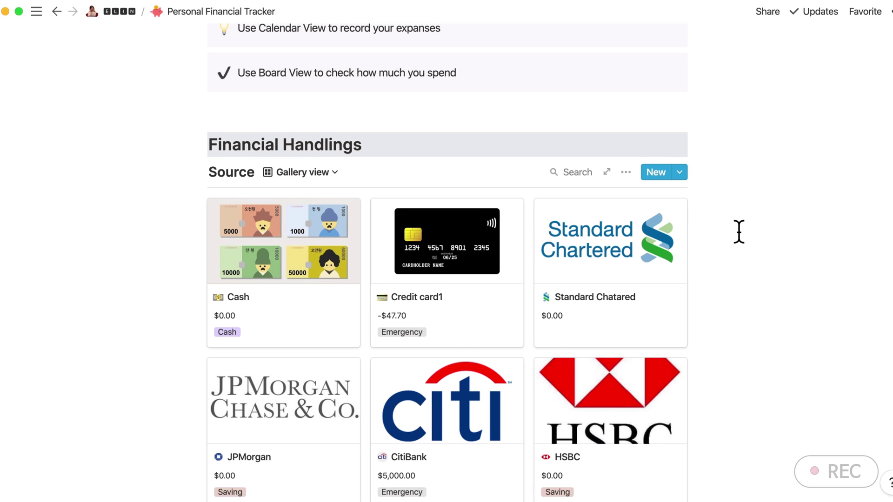
pyautogui.scroll(-20, 739, 231)
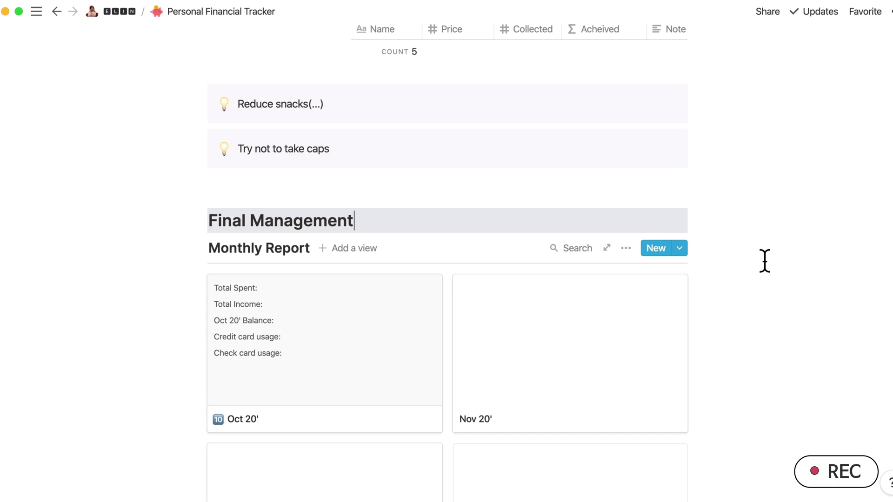
pyautogui.scroll(20, 765, 261)
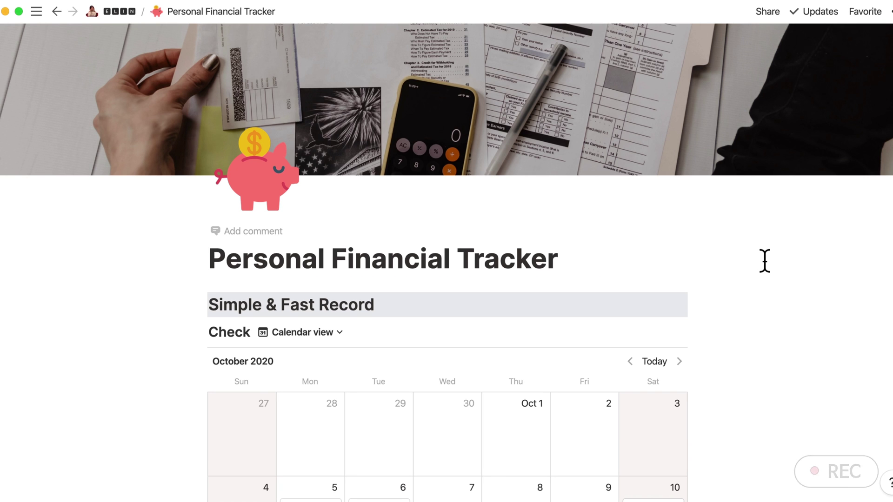
# - Open the page's ••• options menu and dismiss it
pyautogui.scroll(-5, 765, 261)
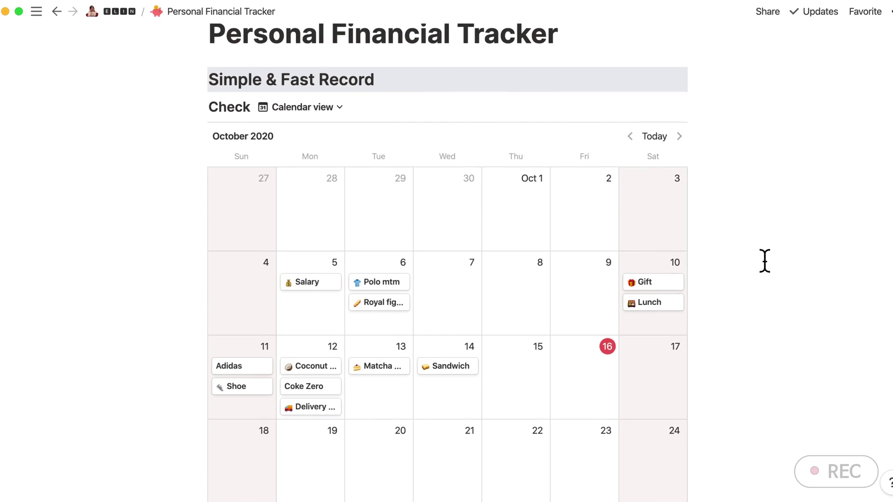
pyautogui.scroll(1, 765, 262)
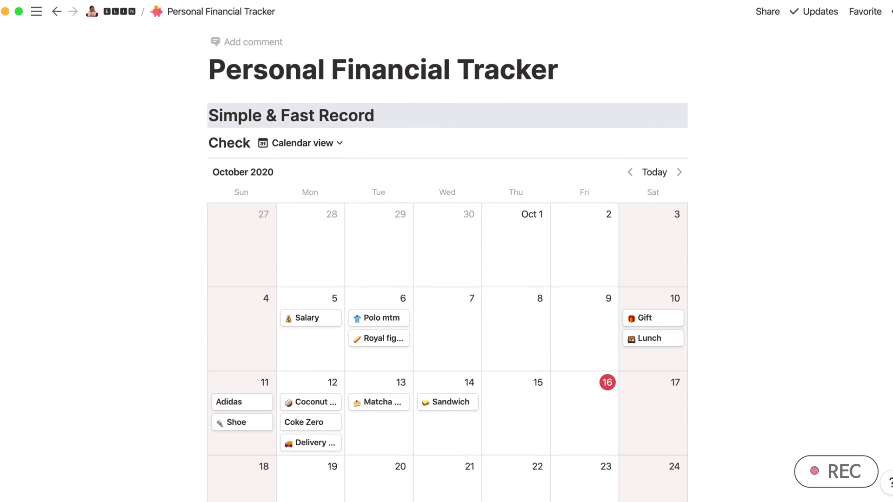
pyautogui.click(890, 12)
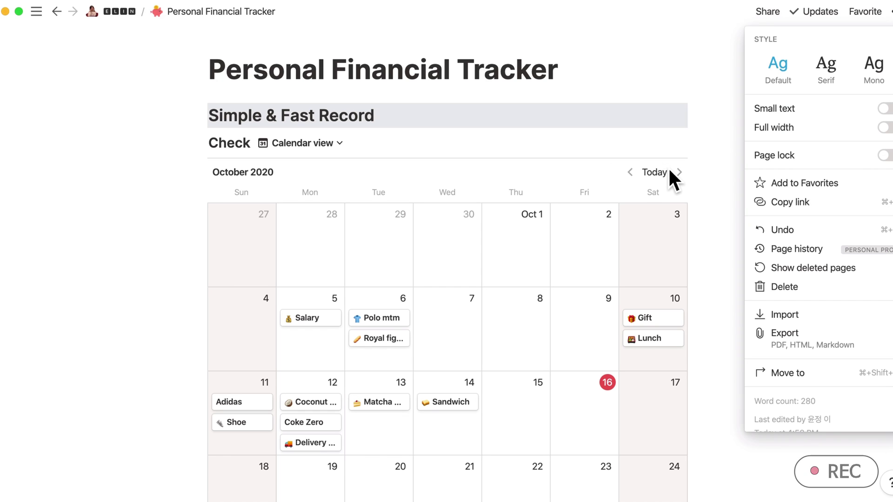
pyautogui.click(696, 136)
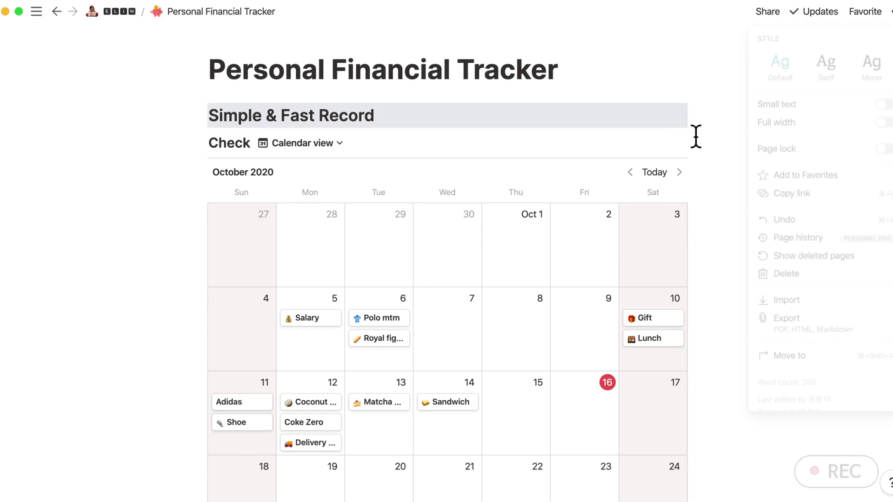
# - Scroll down to the October 2020 Check calendar
pyautogui.scroll(2, 707, 167)
pyautogui.scroll(-4, 641, 200)
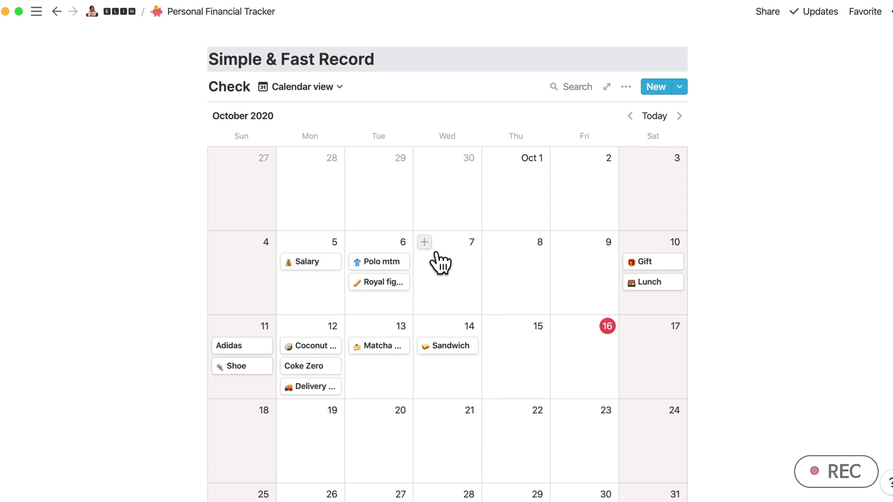
pyautogui.scroll(-1, 522, 327)
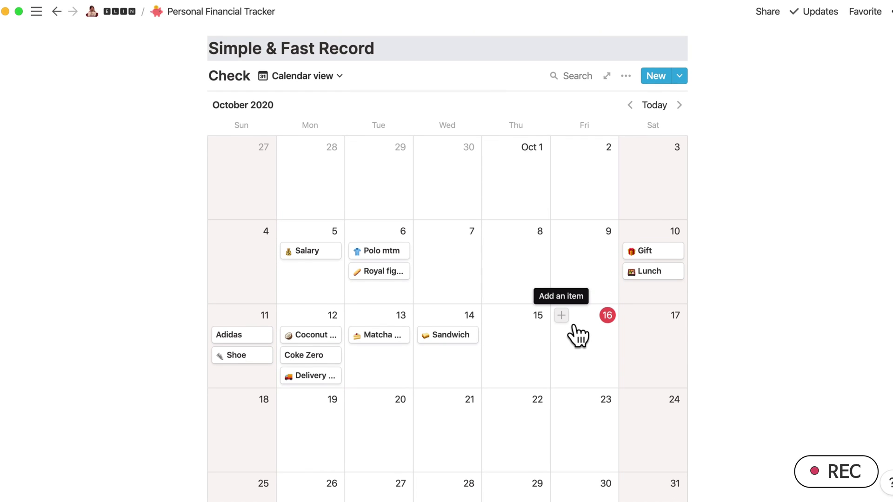
# - Add a 'coffee' entry on Oct 16 with price 2, type Expanse and note Coffee
pyautogui.click(561, 316)
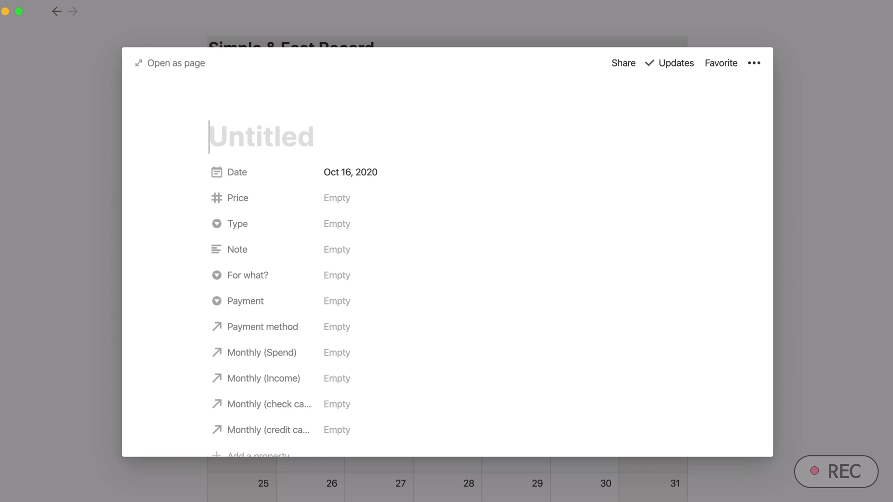
pyautogui.write('coffee')
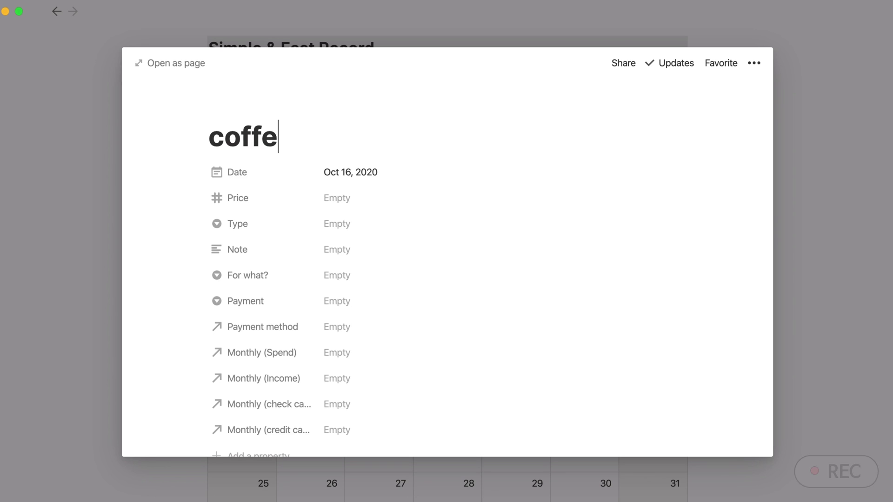
pyautogui.click(371, 207)
pyautogui.write('2')
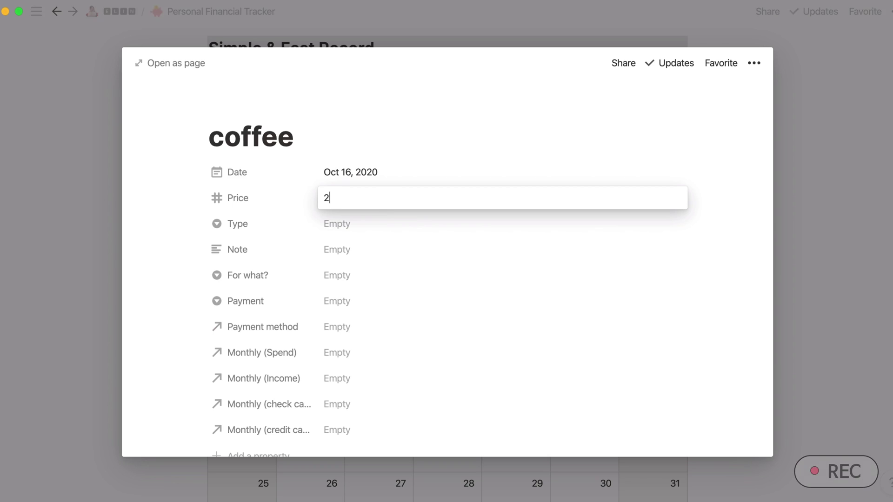
pyautogui.click(362, 225)
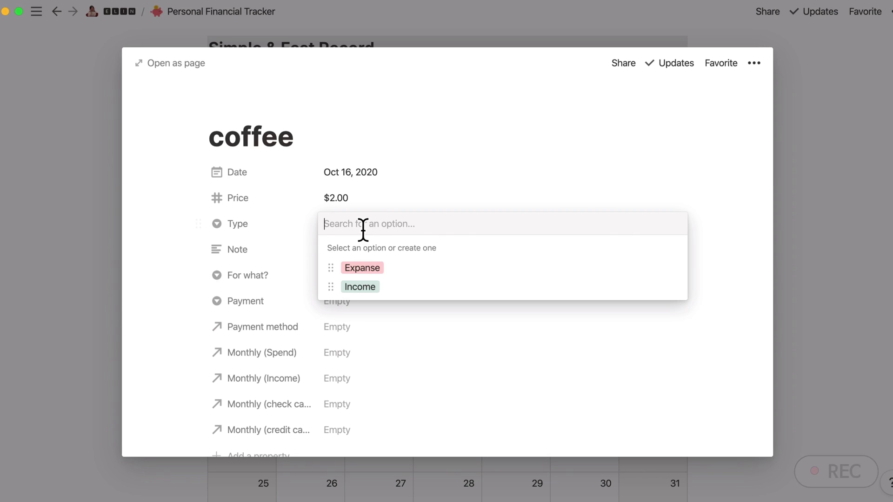
pyautogui.click(385, 269)
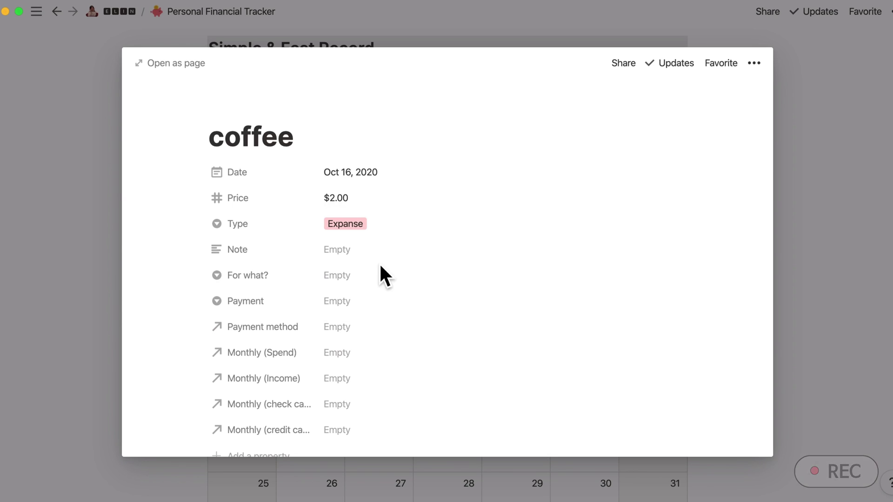
pyautogui.click(409, 255)
pyautogui.write('Coffee')
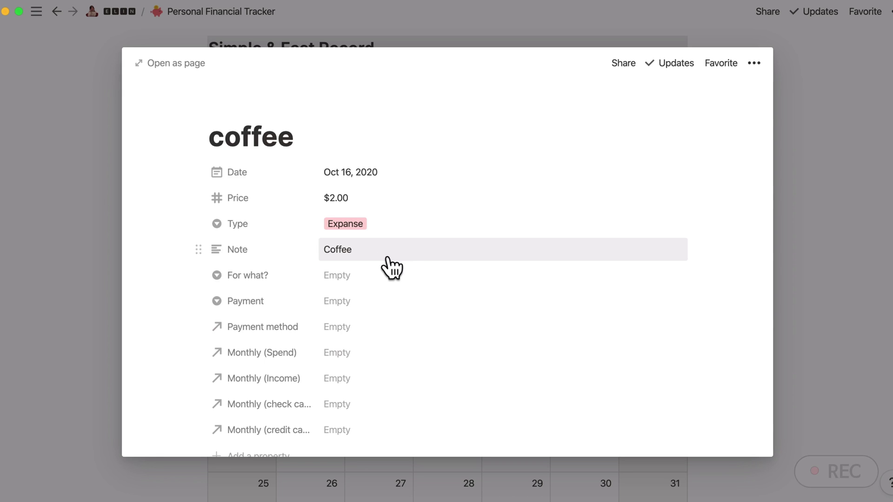
# - Set the entry's For what? category to Coffee and its Payment to Credit Card
pyautogui.click(396, 286)
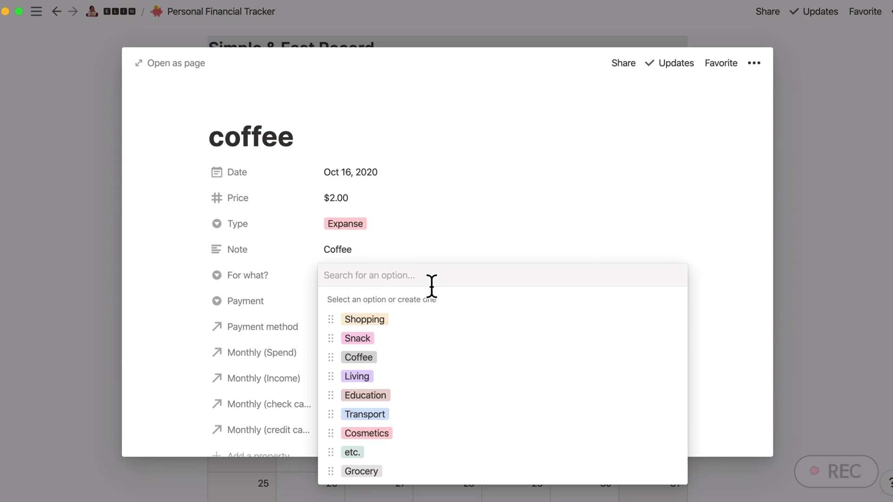
pyautogui.click(385, 371)
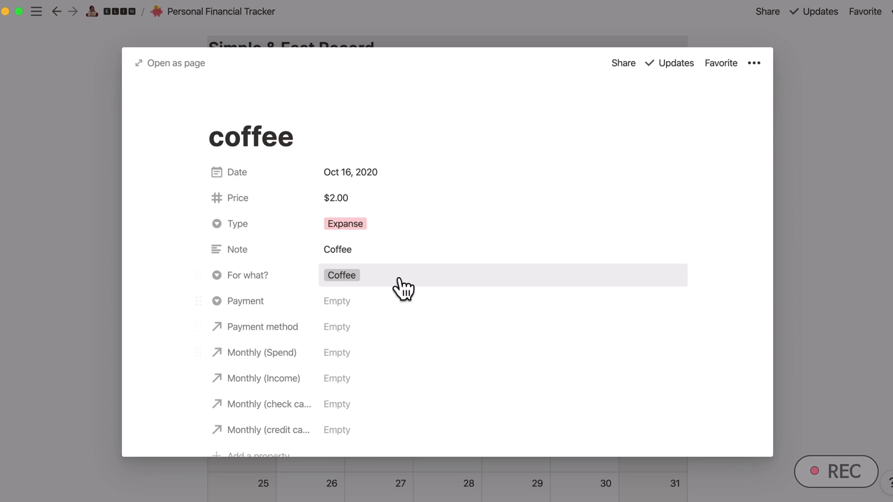
pyautogui.click(363, 275)
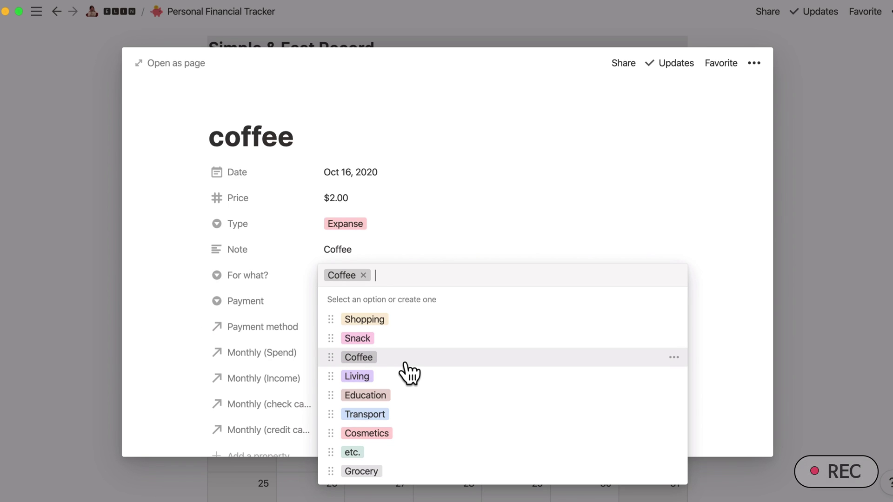
pyautogui.click(440, 237)
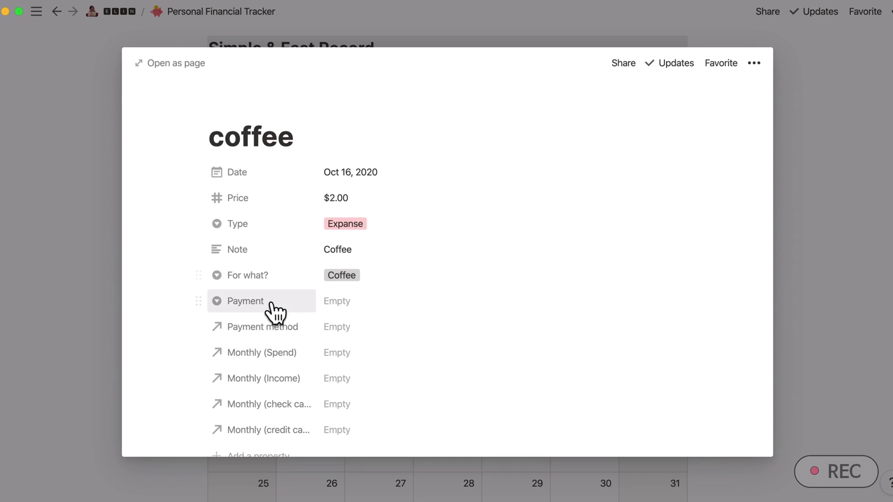
pyautogui.click(366, 303)
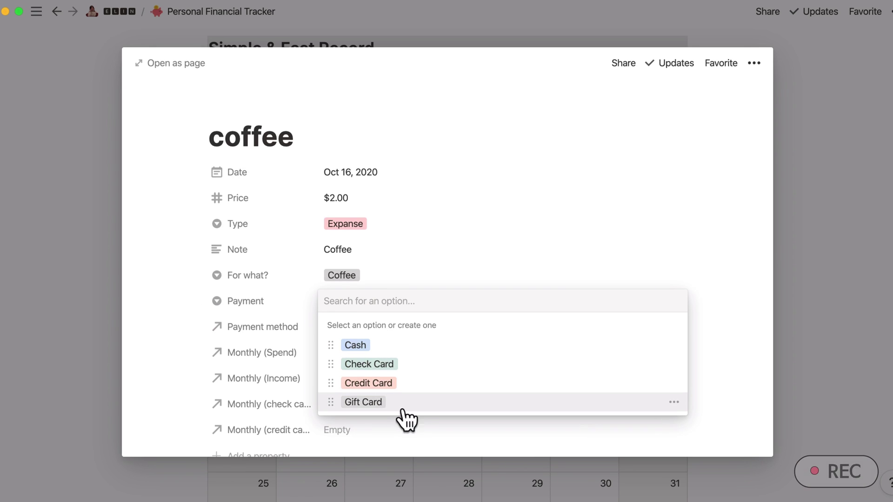
pyautogui.click(406, 390)
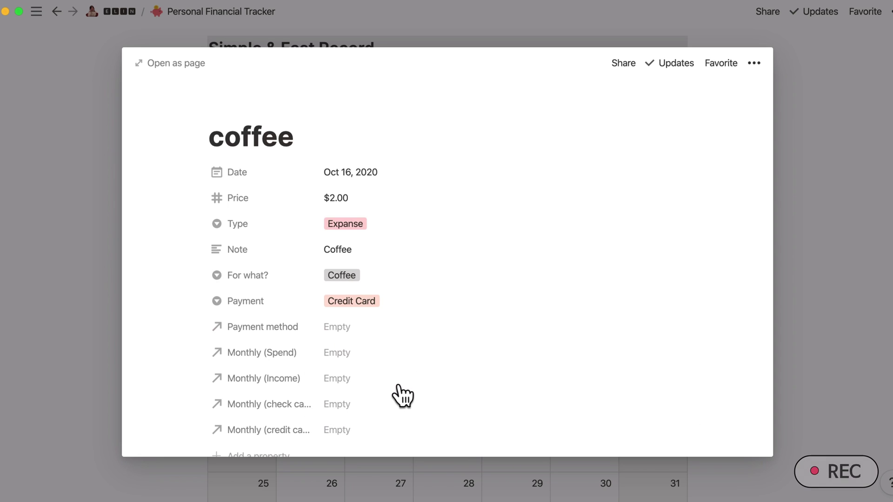
# - Link Credit card1 as the paying account and close the coffee entry
pyautogui.scroll(-1, 414, 372)
pyautogui.click(376, 300)
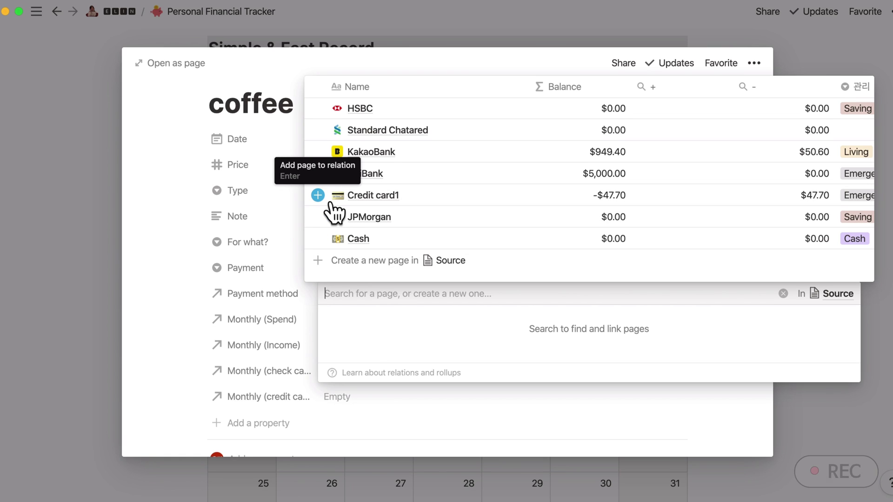
pyautogui.click(330, 209)
pyautogui.click(379, 272)
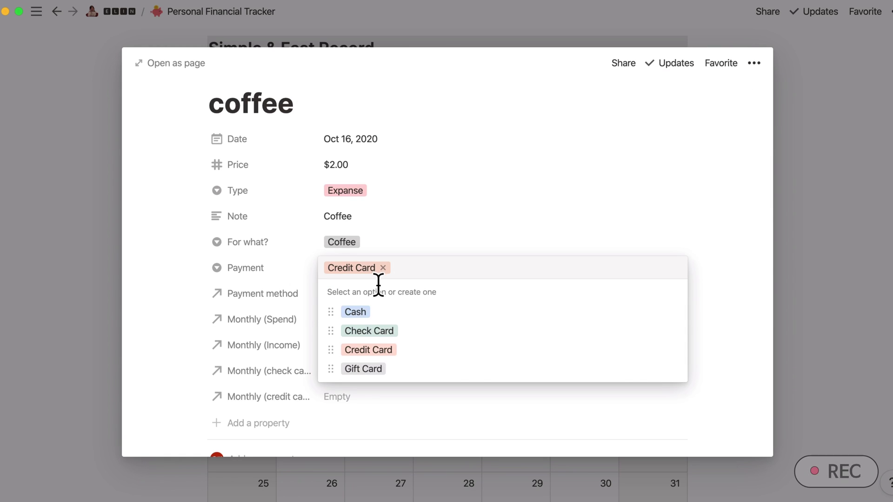
pyautogui.click(455, 182)
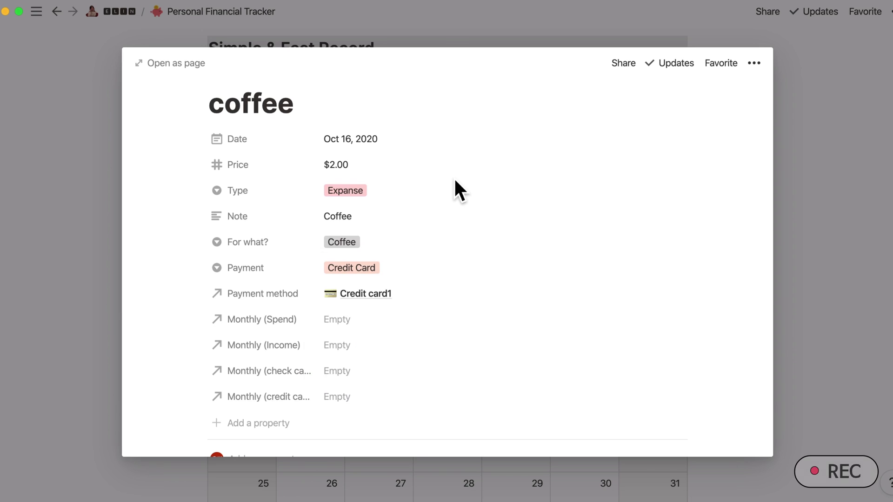
pyautogui.click(372, 293)
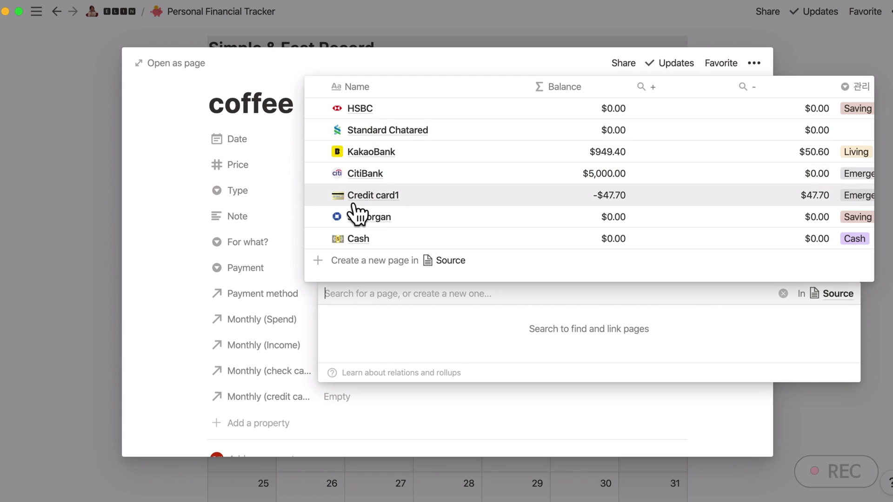
pyautogui.click(326, 202)
pyautogui.click(251, 305)
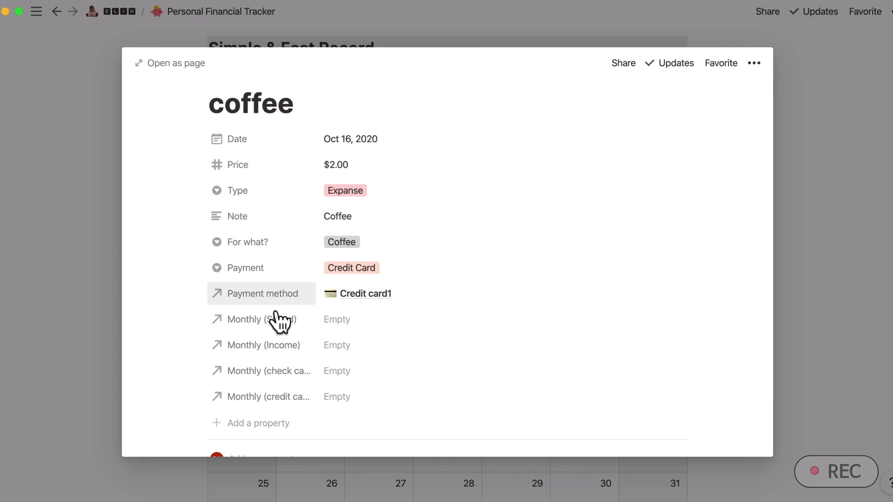
pyautogui.scroll(-1, 297, 323)
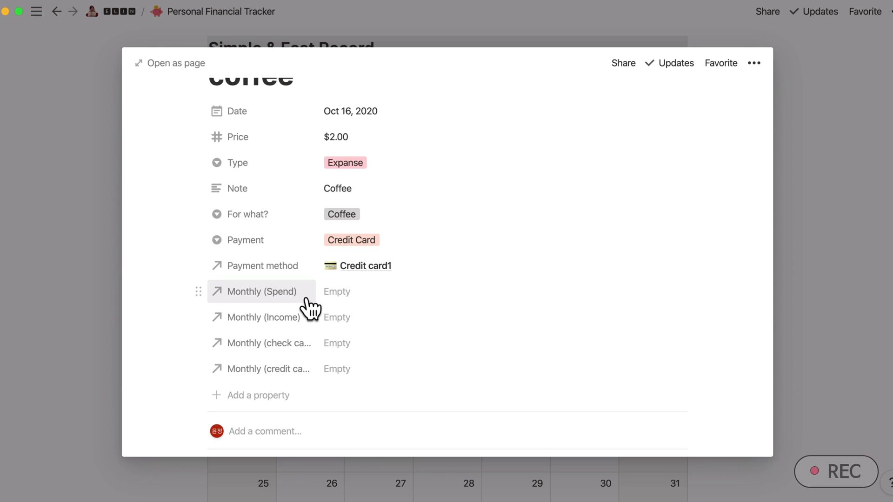
pyautogui.click(808, 337)
# - Switch Check to the Spendings board and find the $2.00 coffee card under Coffee
pyautogui.scroll(1, 808, 337)
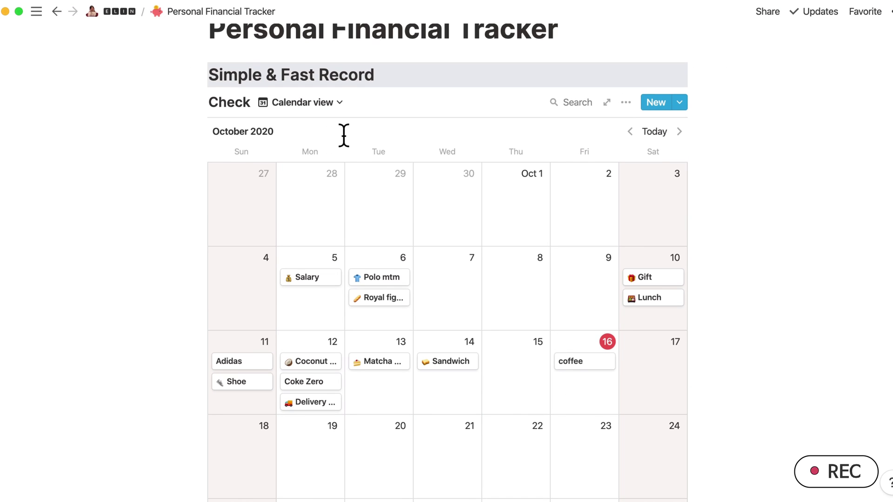
pyautogui.click(344, 106)
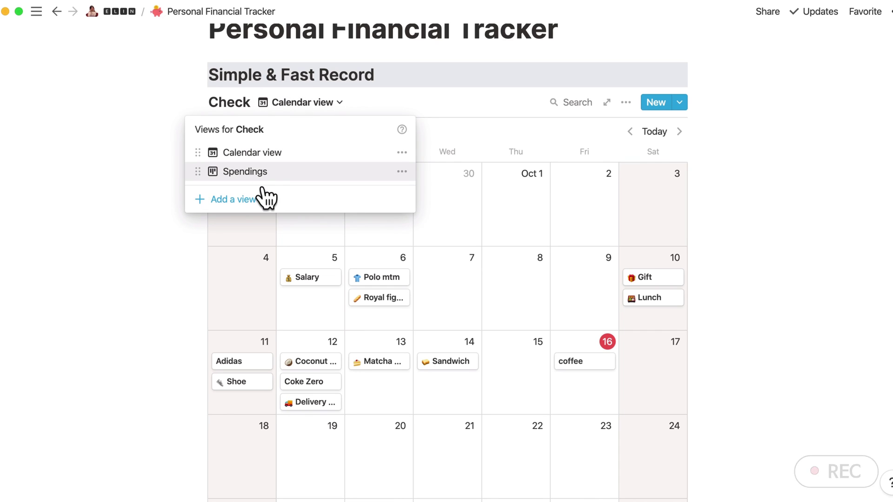
pyautogui.click(289, 172)
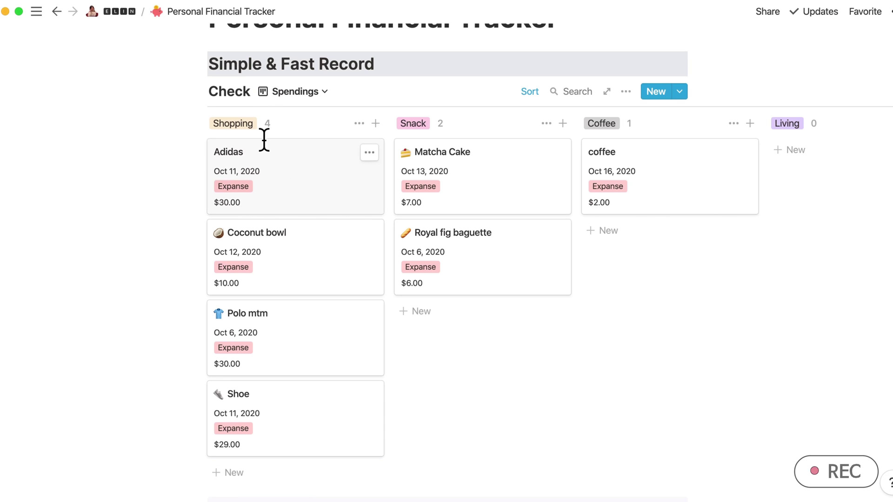
pyautogui.hscroll(5, 385, 163)
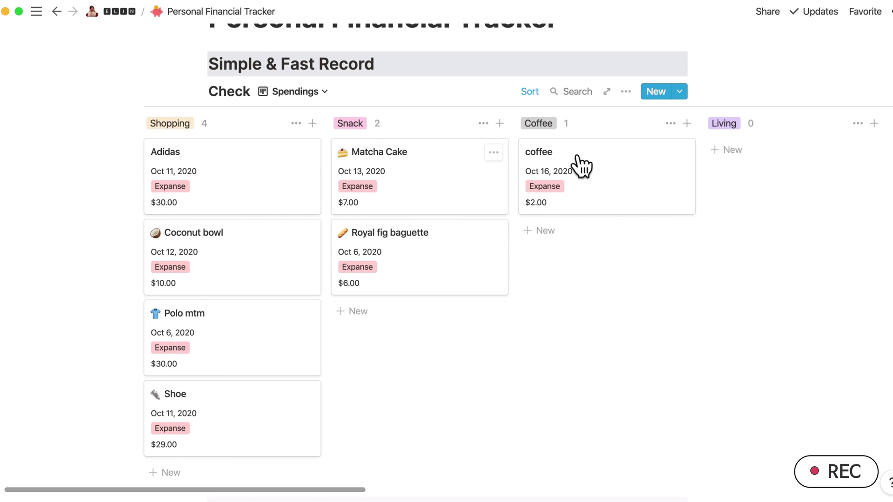
pyautogui.hscroll(15, 581, 166)
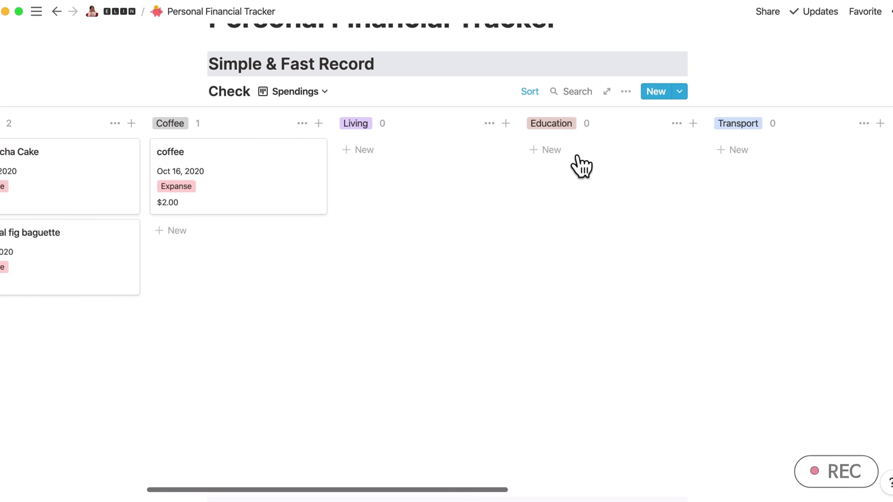
pyautogui.hscroll(8, 581, 166)
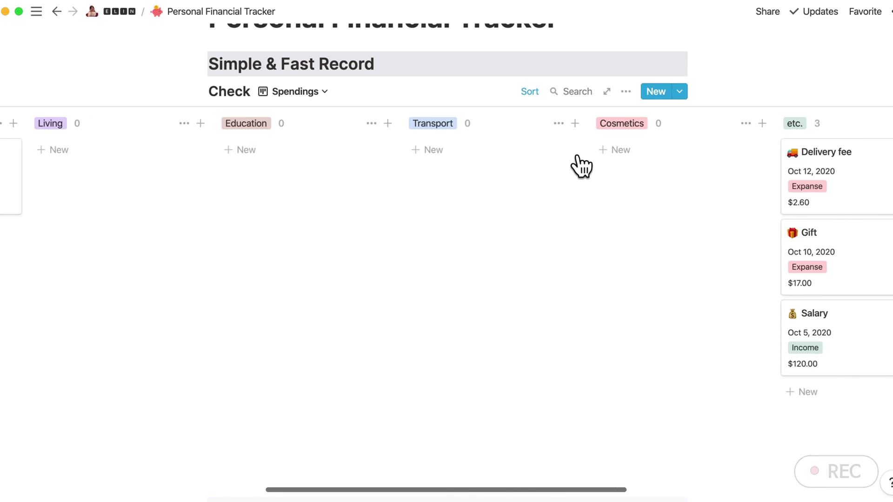
pyautogui.hscroll(-20, 440, 183)
pyautogui.scroll(-2, 440, 184)
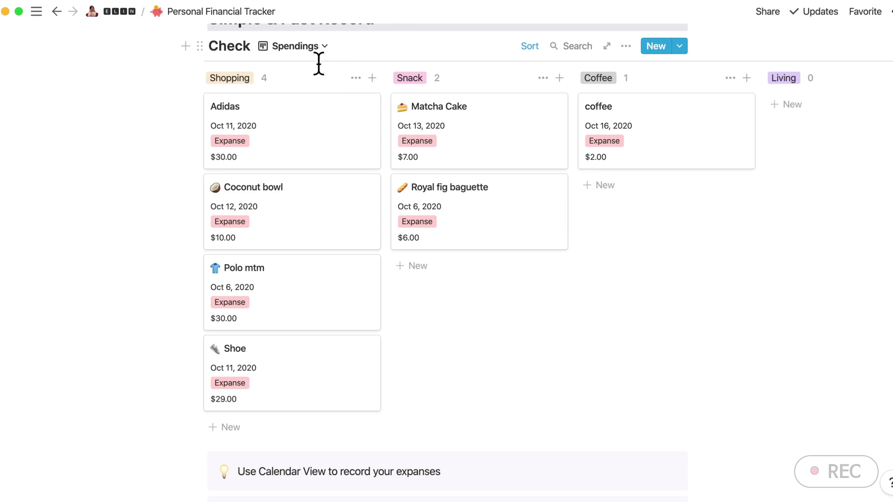
# - Switch the Check database back to its Calendar view
pyautogui.click(317, 49)
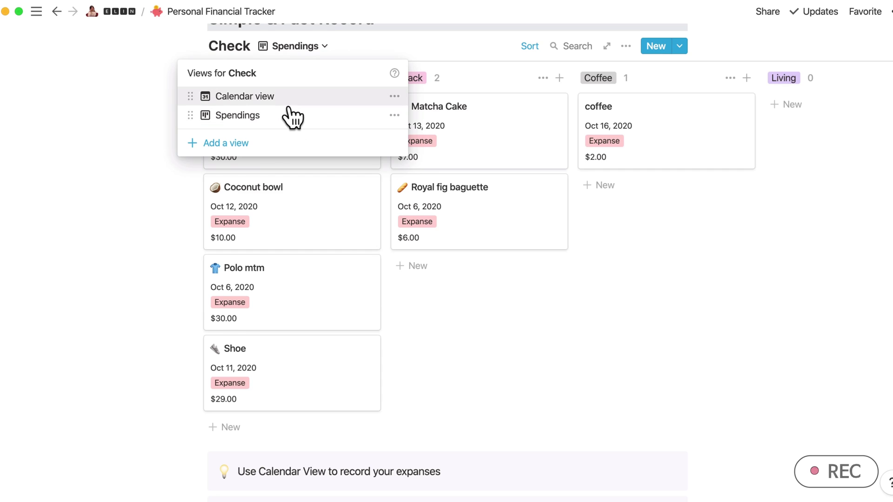
pyautogui.click(294, 98)
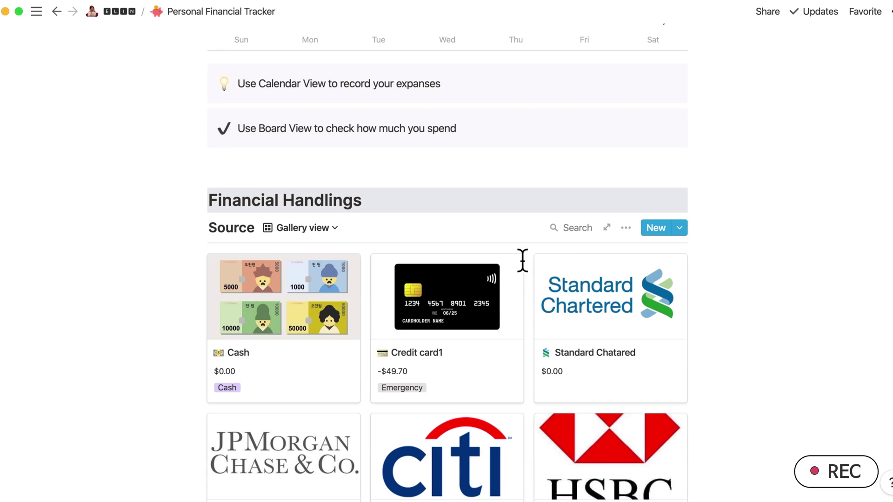
pyautogui.scroll(-5, 533, 272)
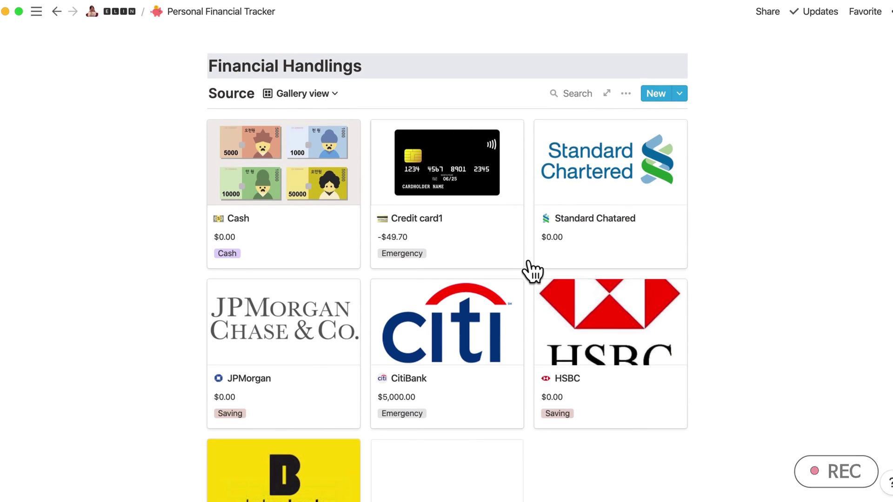
pyautogui.scroll(-3, 670, 223)
pyautogui.scroll(2, 807, 179)
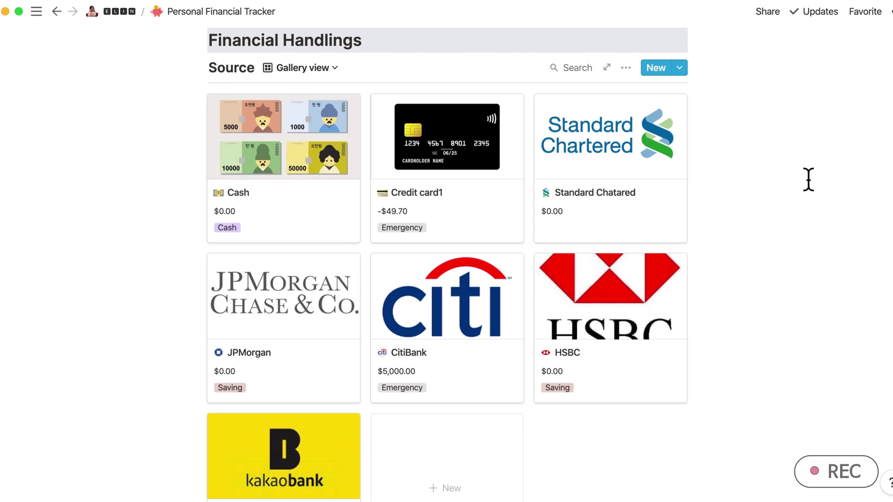
# - Preview the Cash account page, close it, and scroll to the Source gallery
pyautogui.click(302, 209)
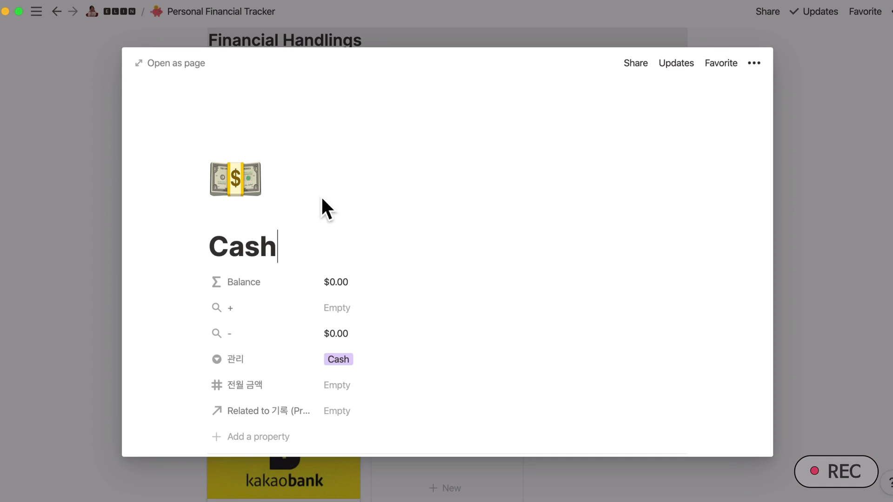
pyautogui.scroll(1, 416, 242)
pyautogui.click(871, 229)
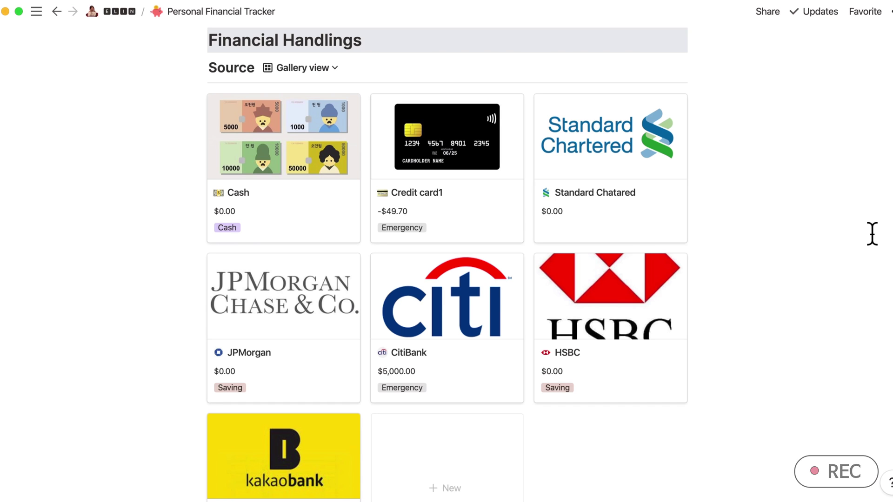
pyautogui.scroll(-2, 514, 188)
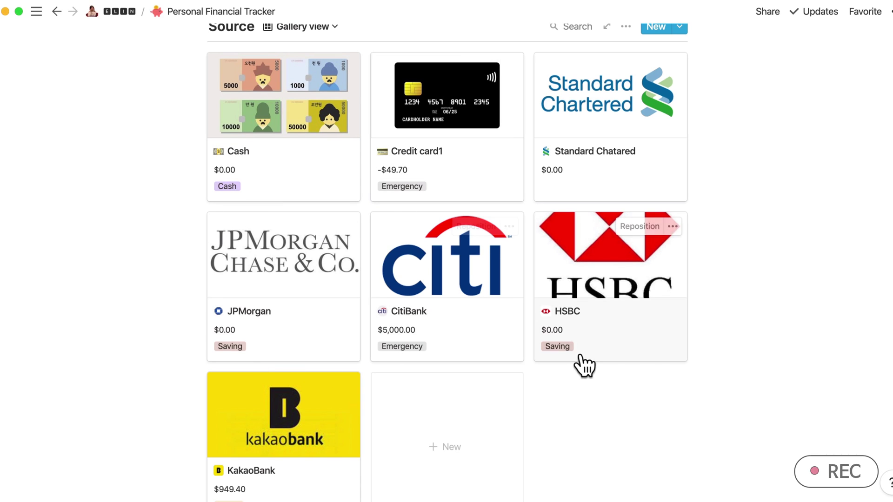
pyautogui.scroll(-1, 579, 361)
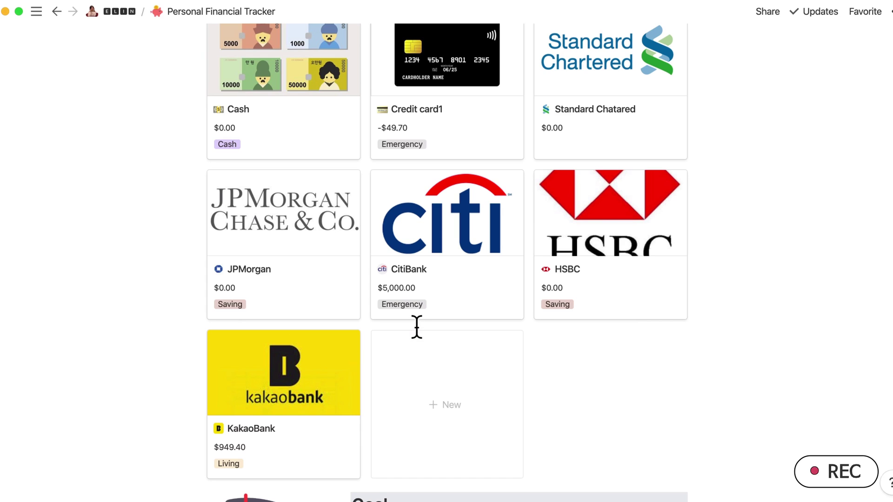
pyautogui.scroll(-1, 620, 274)
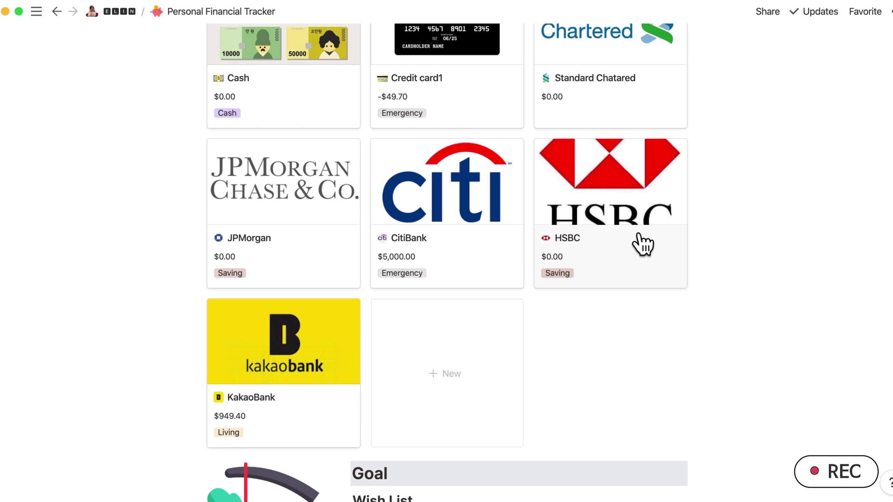
# - Show the Source accounts grouped by Account purposes and scroll the board sideways
pyautogui.scroll(3, 642, 244)
pyautogui.click(302, 108)
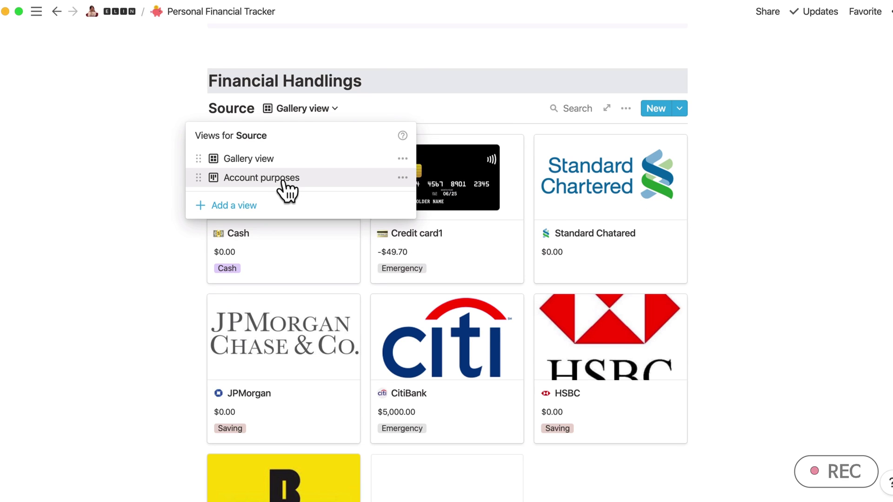
pyautogui.click(282, 181)
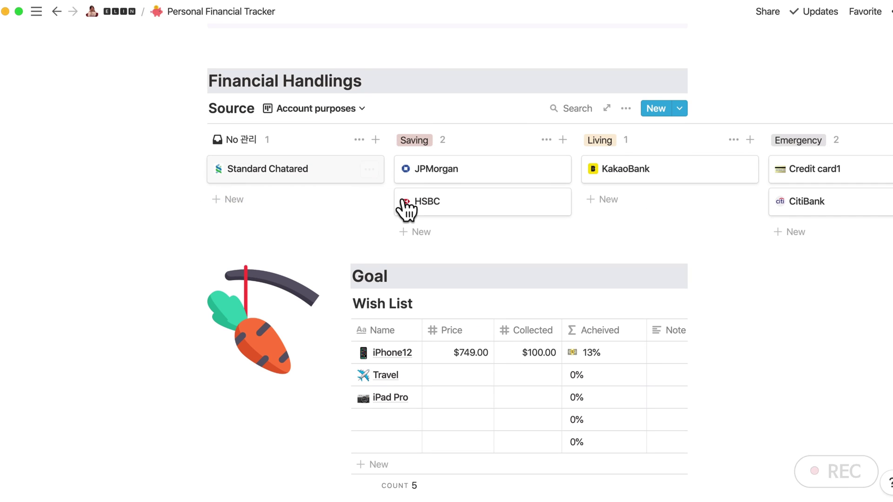
pyautogui.scroll(2, 404, 205)
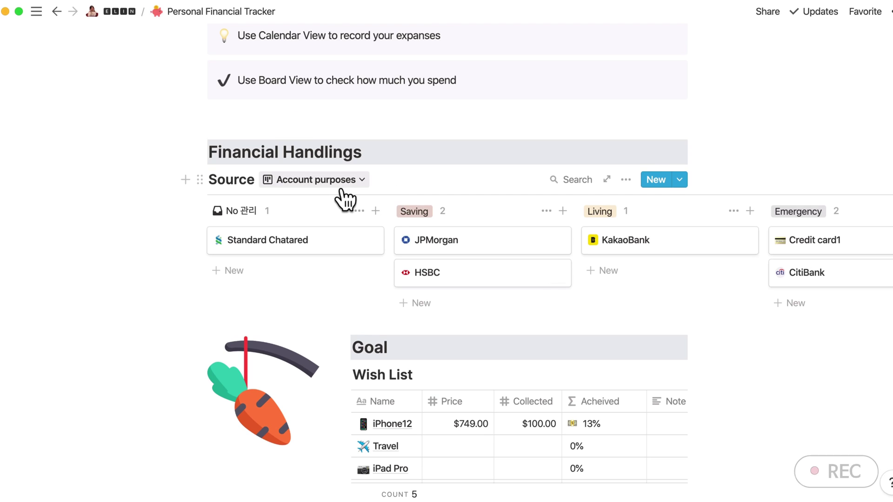
pyautogui.hscroll(5, 468, 242)
pyautogui.hscroll(8, 473, 244)
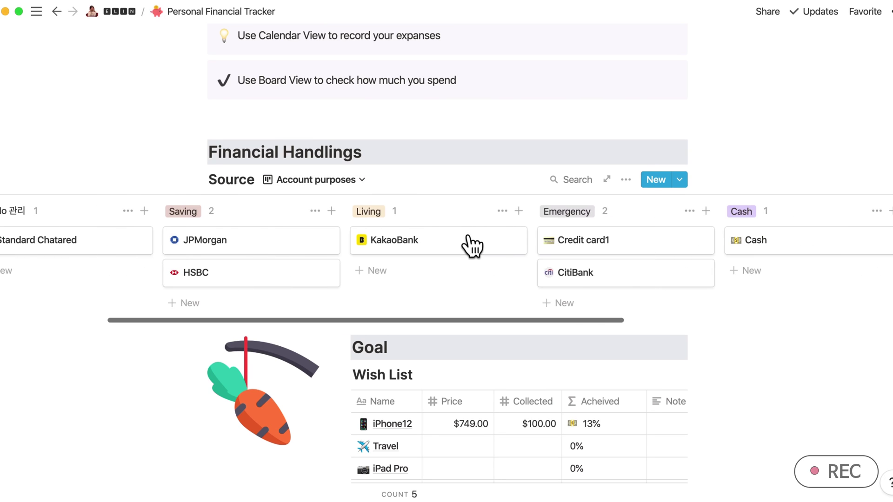
pyautogui.hscroll(-10, 424, 255)
# - Return Source to Gallery view and scroll down to the Monthly Report cards
pyautogui.click(317, 180)
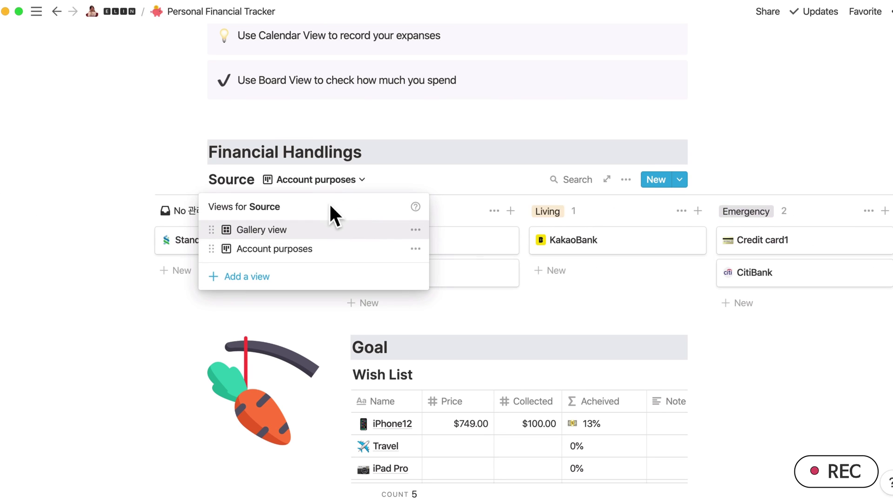
pyautogui.click(311, 238)
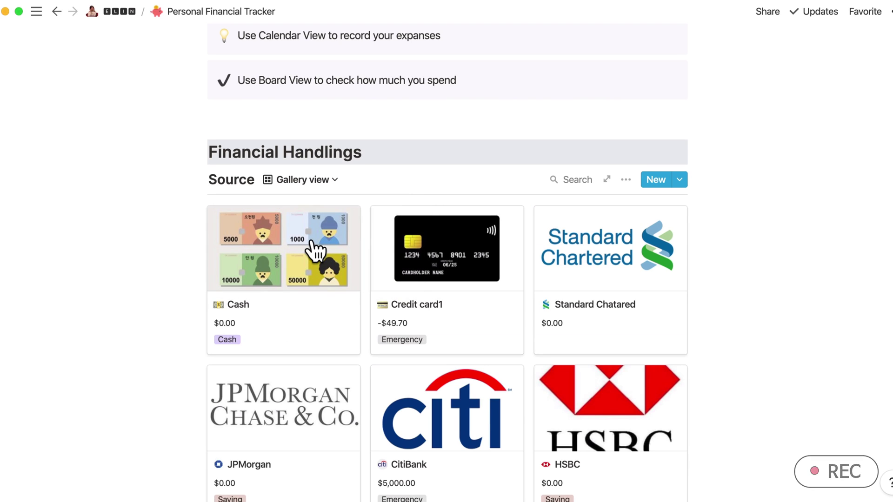
pyautogui.scroll(-5, 414, 200)
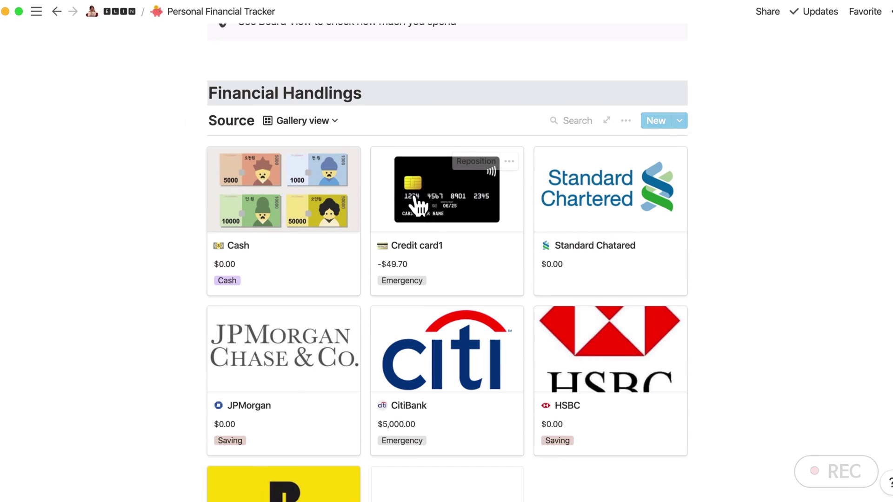
pyautogui.scroll(-8, 418, 205)
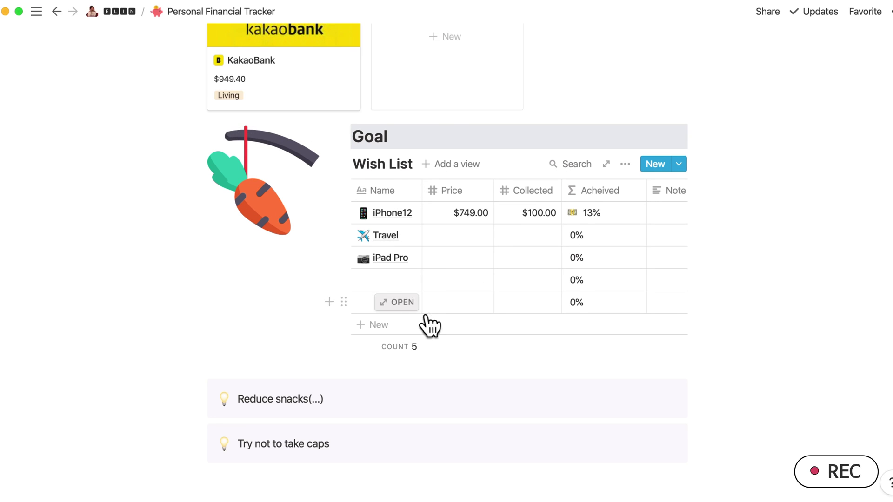
pyautogui.scroll(-10, 424, 332)
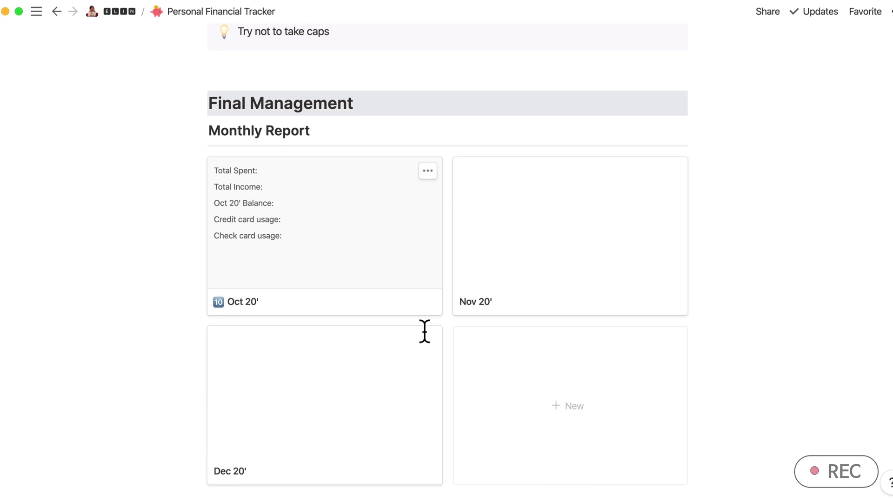
# - Open the Oct 20' report, view its linked Expanse entries, then close it
pyautogui.click(381, 264)
pyautogui.scroll(-3, 403, 265)
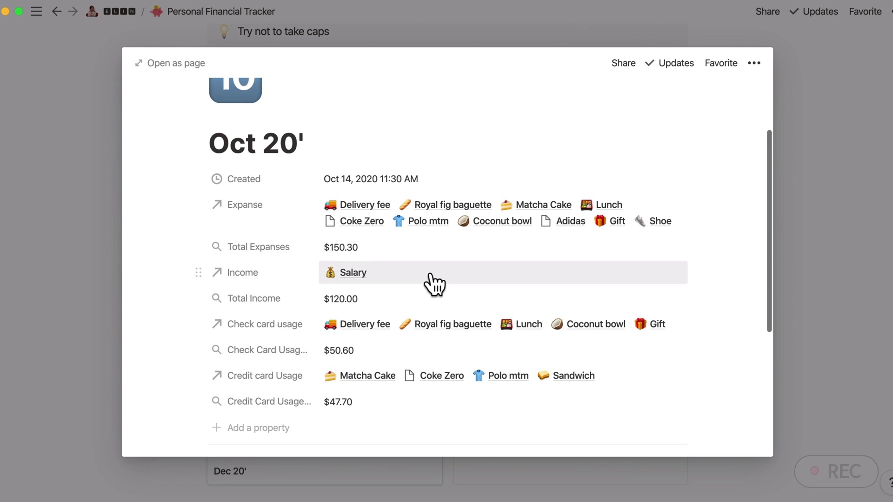
pyautogui.scroll(-1, 435, 284)
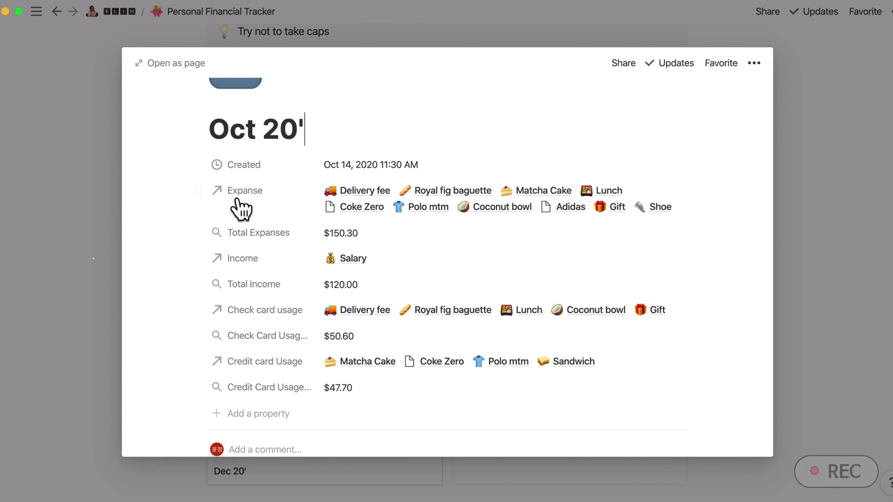
pyautogui.click(283, 203)
pyautogui.click(448, 279)
pyautogui.click(679, 204)
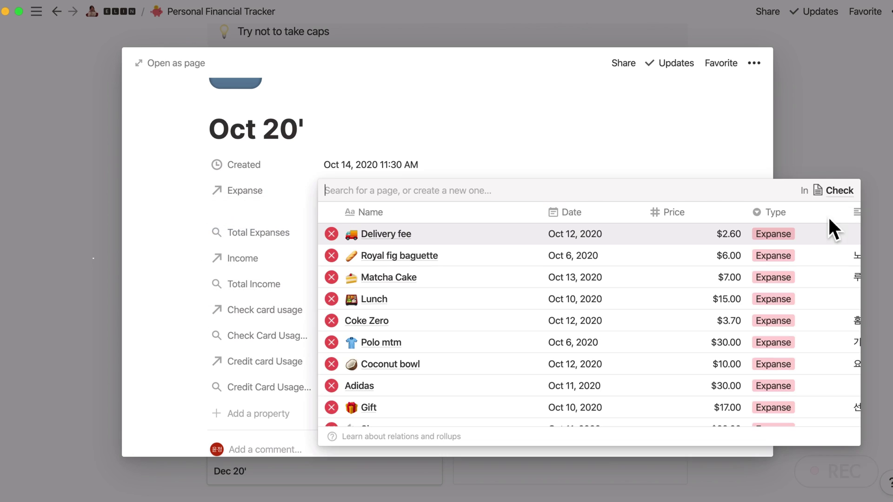
pyautogui.click(817, 95)
pyautogui.click(805, 104)
# - Reopen the Oct 20' report and scroll through its linked expenses list
pyautogui.scroll(10, 488, 214)
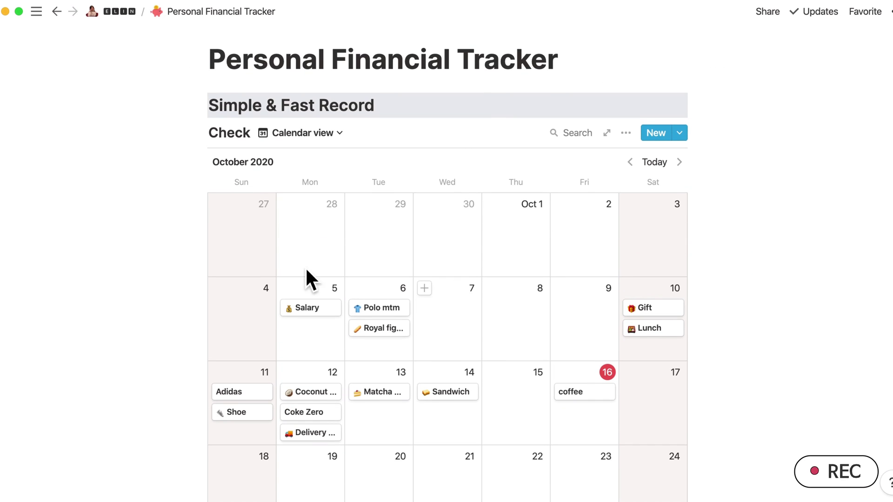
pyautogui.scroll(-20, 395, 299)
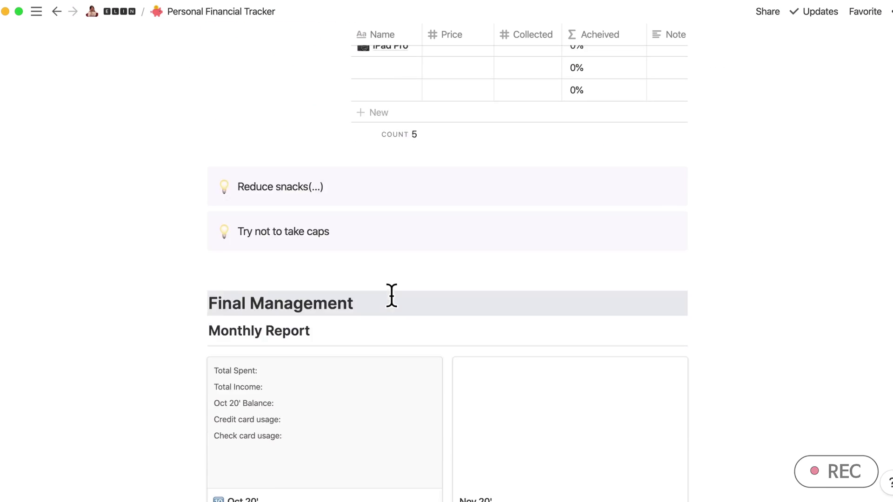
pyautogui.scroll(-2, 391, 295)
pyautogui.click(402, 285)
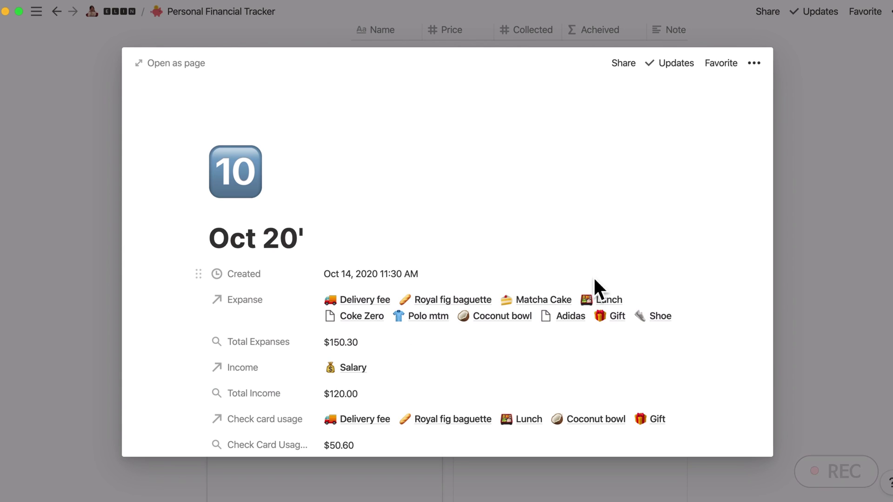
pyautogui.click(654, 307)
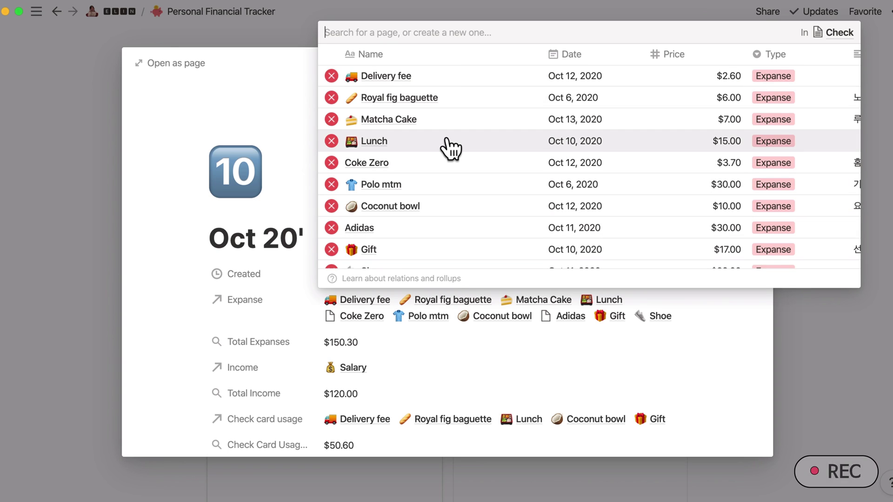
pyautogui.scroll(-2, 504, 176)
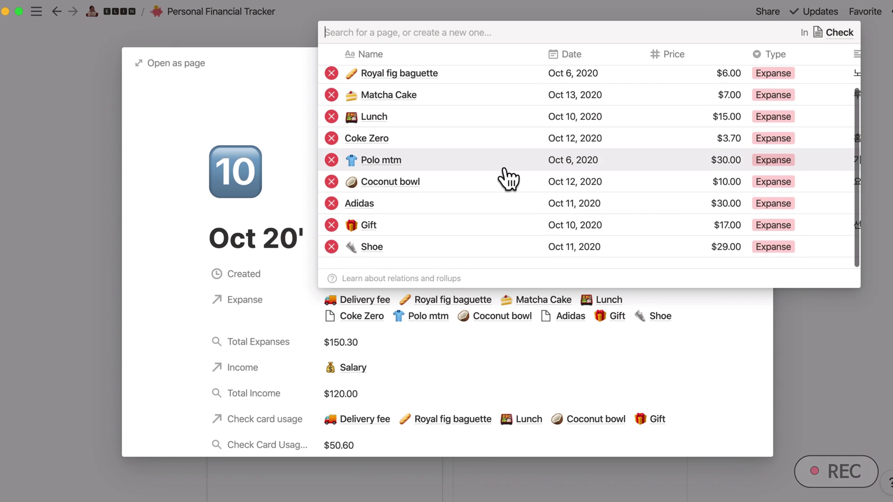
pyautogui.scroll(1, 508, 178)
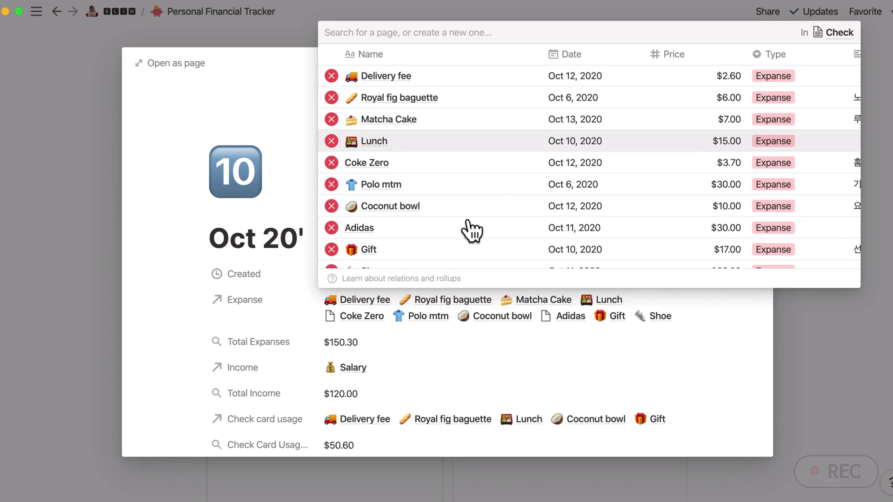
pyautogui.click(450, 339)
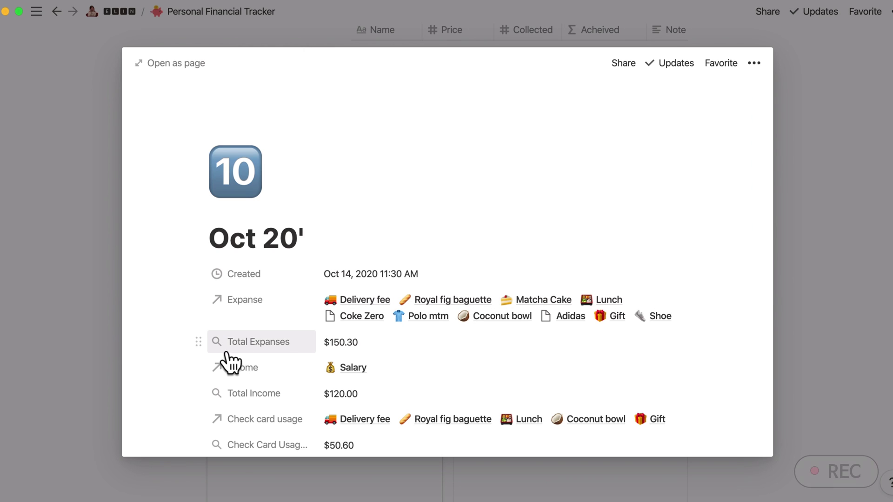
pyautogui.click(274, 347)
pyautogui.moveTo(233, 421)
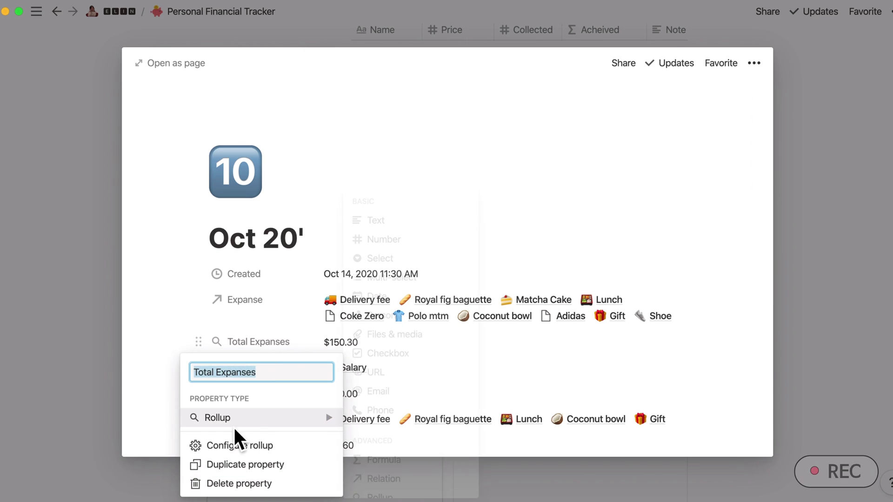
pyautogui.click(293, 307)
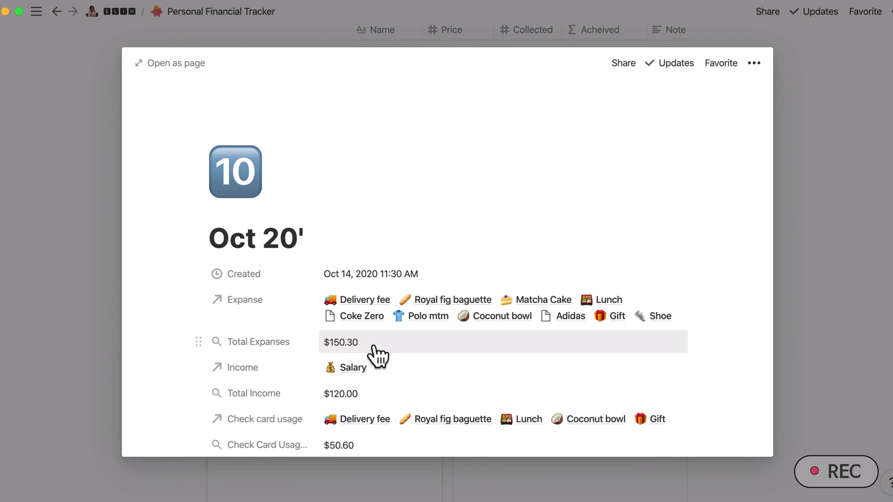
pyautogui.click(408, 361)
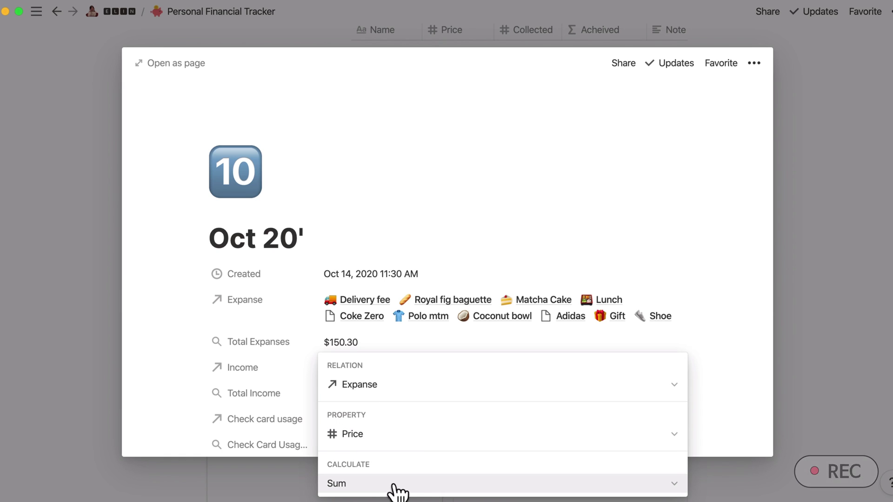
pyautogui.click(472, 235)
pyautogui.scroll(-3, 465, 305)
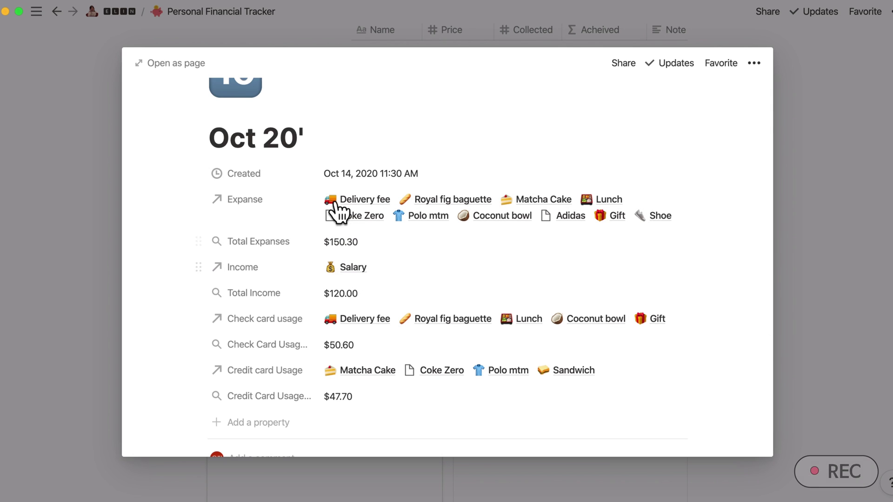
pyautogui.scroll(-1, 437, 253)
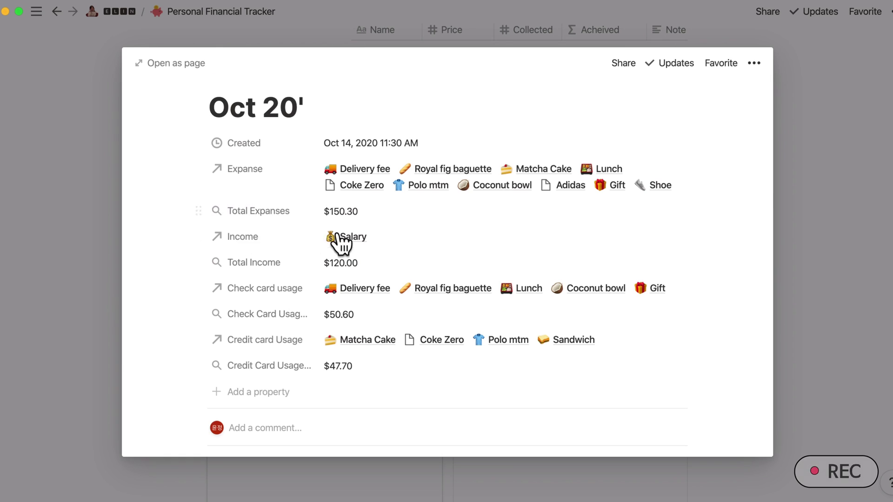
pyautogui.click(370, 250)
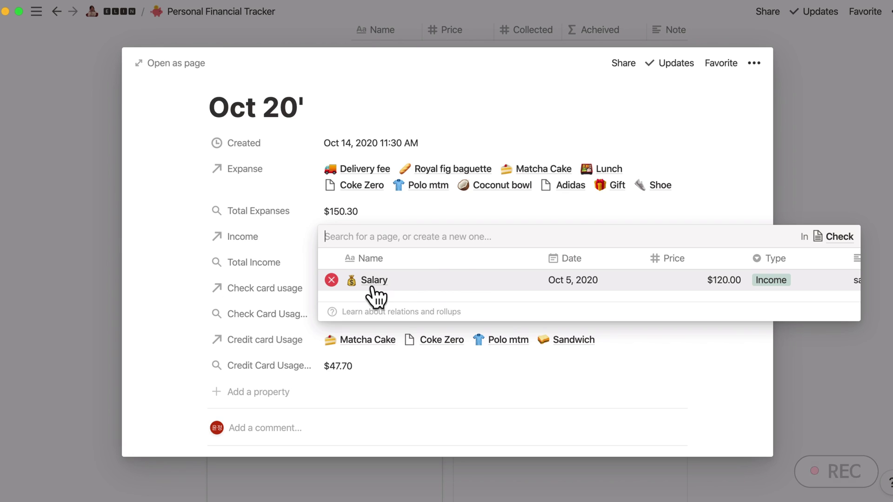
pyautogui.click(274, 274)
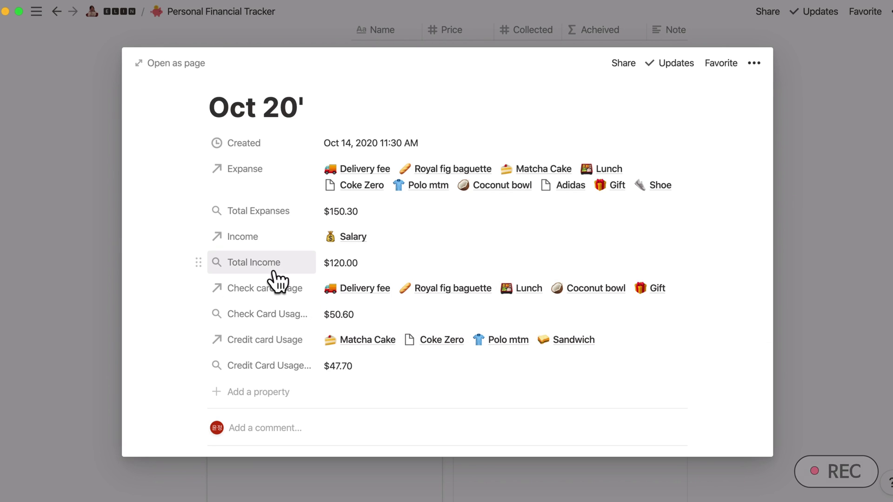
pyautogui.click(386, 269)
pyautogui.press('Escape')
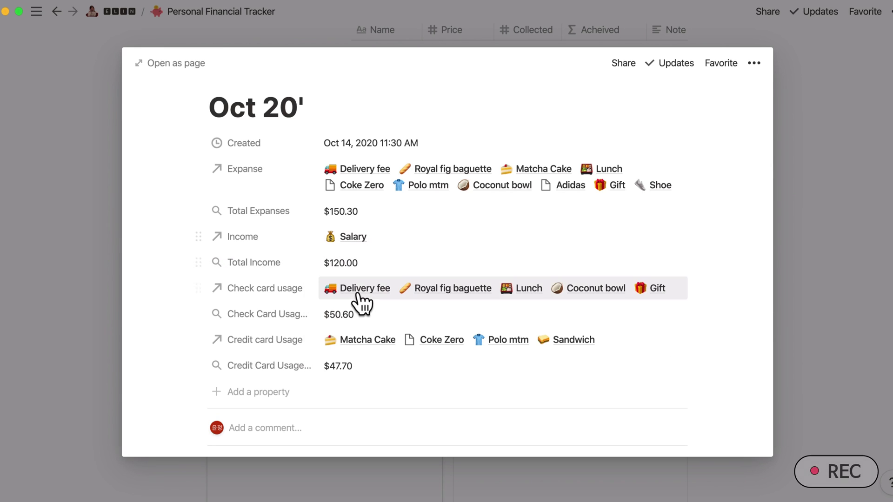
pyautogui.scroll(-2, 409, 316)
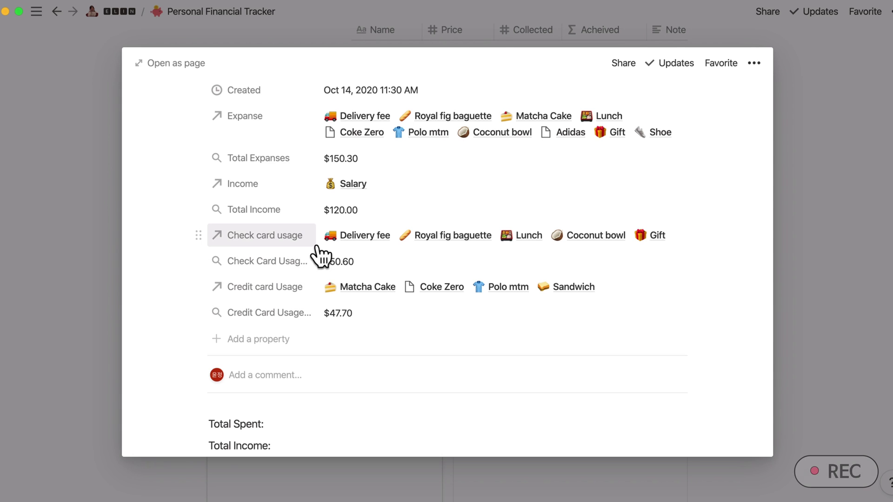
pyautogui.click(331, 242)
pyautogui.hscroll(7, 646, 299)
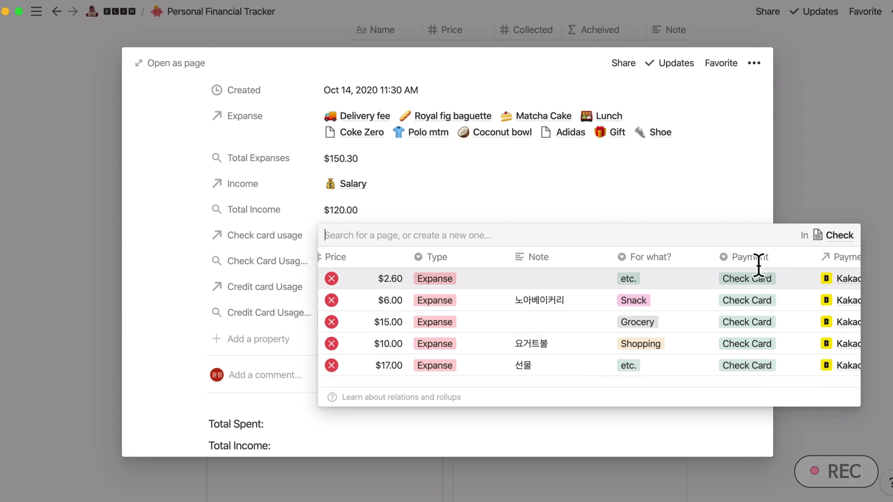
pyautogui.click(693, 197)
pyautogui.click(396, 290)
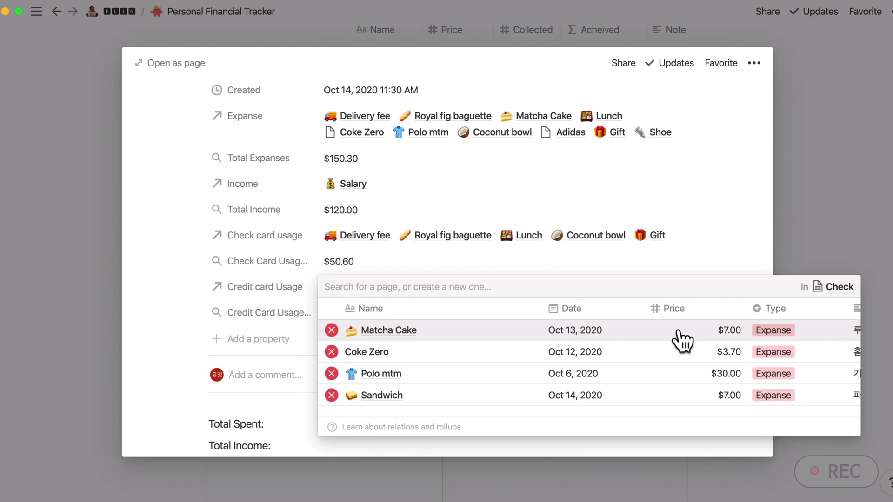
pyautogui.click(288, 270)
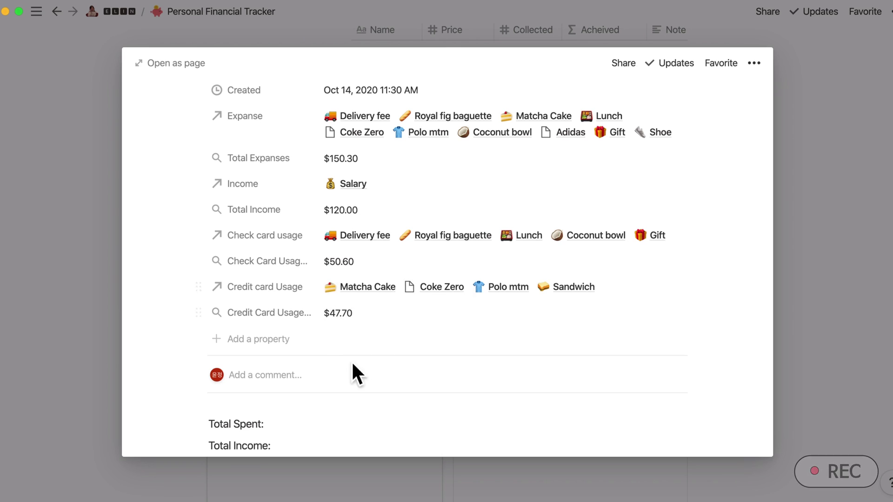
pyautogui.scroll(-3, 370, 333)
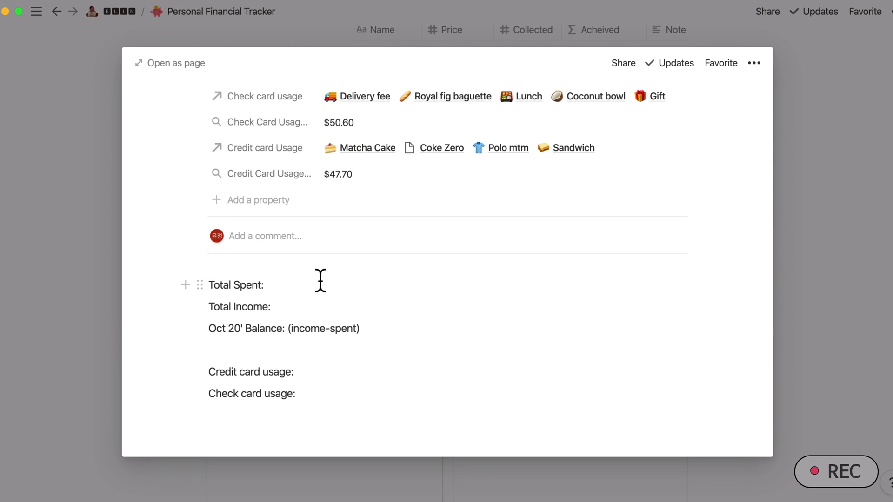
pyautogui.scroll(4, 319, 280)
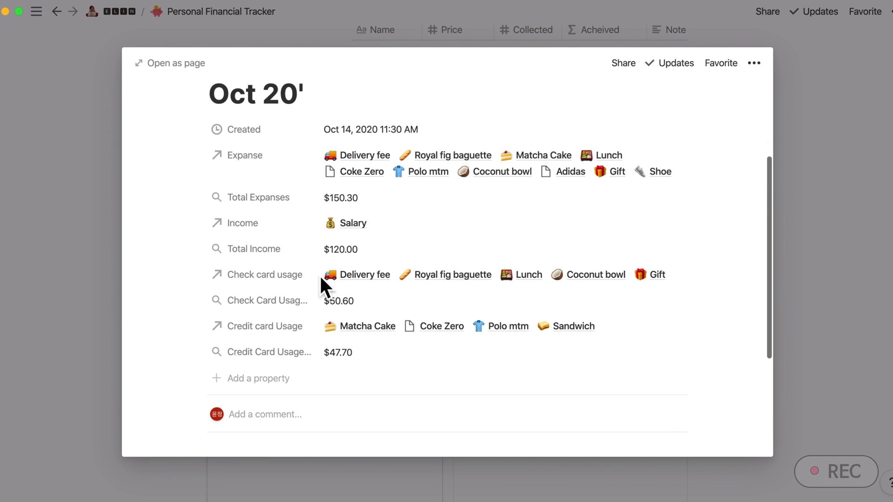
# - Close the Oct 20' report and scroll to the Wish List showing iPhone12 at 13% achieved
pyautogui.click(859, 284)
pyautogui.scroll(-8, 473, 420)
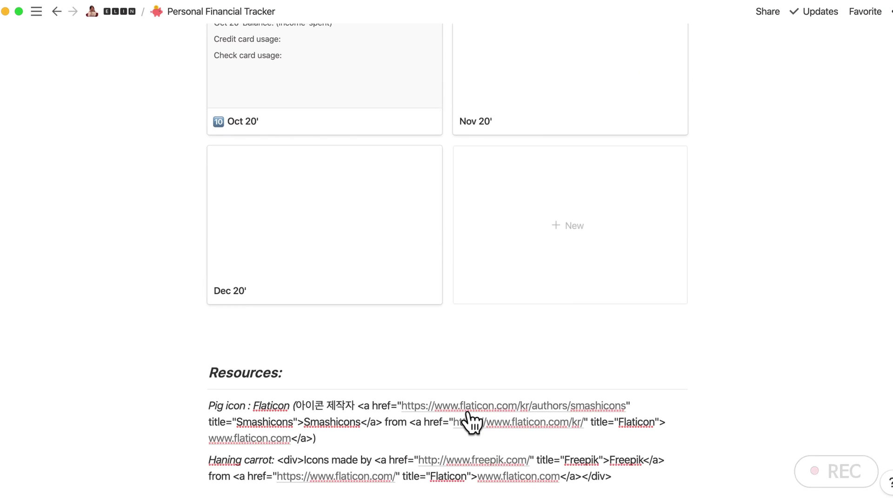
pyautogui.scroll(12, 472, 420)
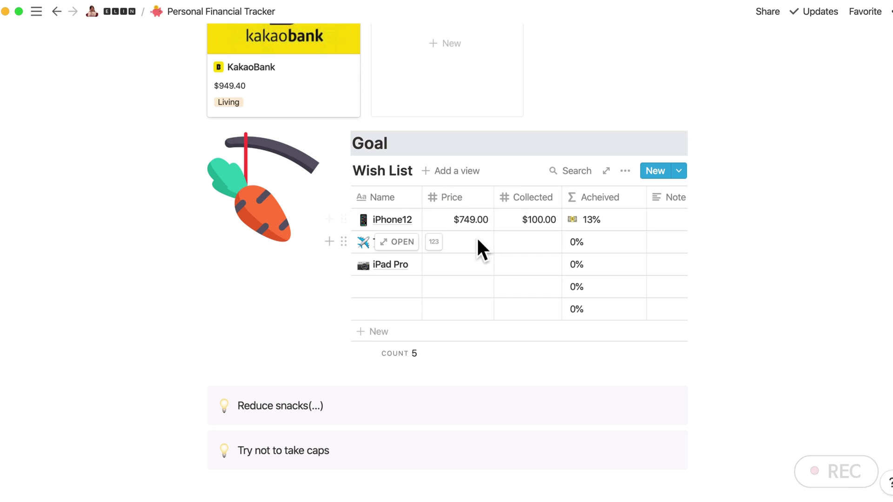
# - Open the Achieved formula for the iPhone12 wish, then close the editor
pyautogui.click(624, 219)
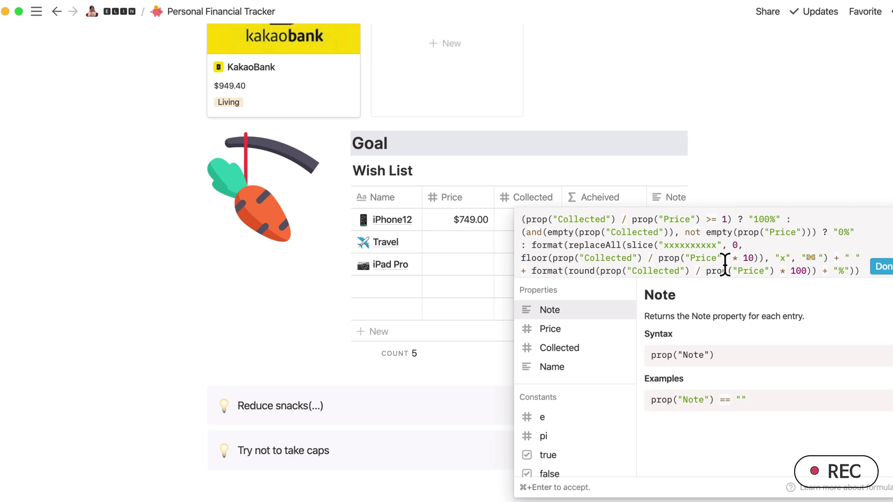
pyautogui.click(743, 182)
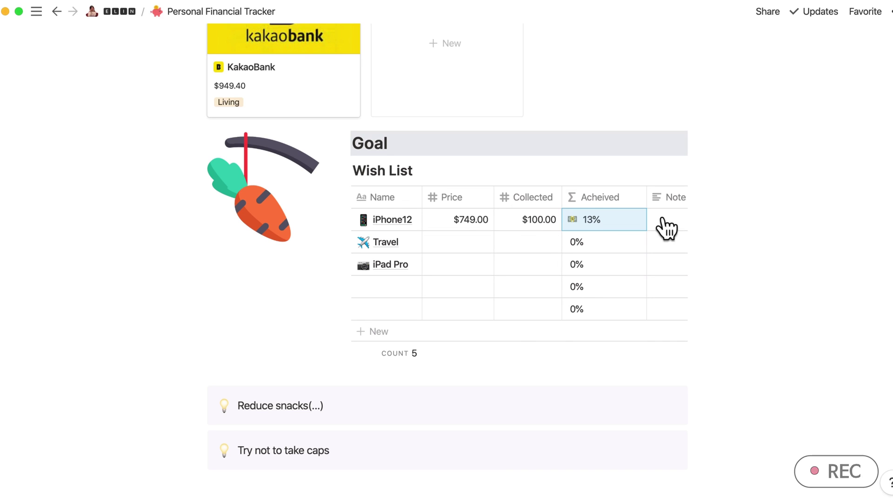
pyautogui.click(618, 229)
pyautogui.press('Escape')
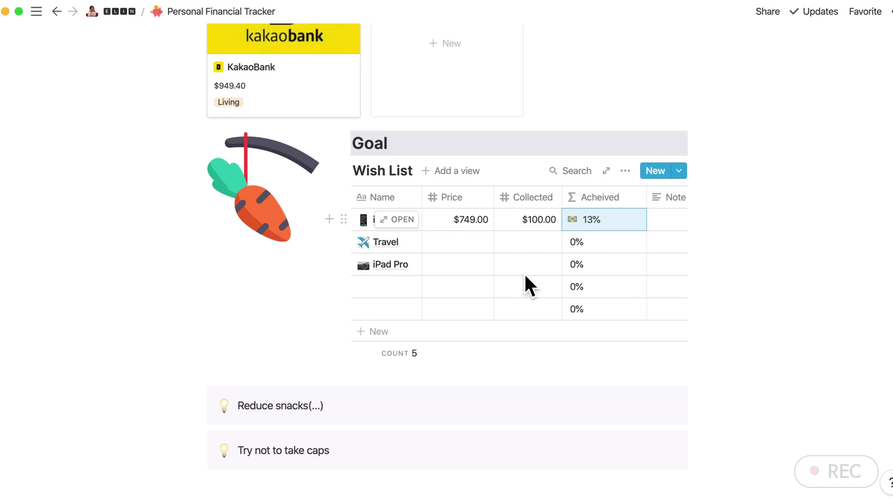
# - Scroll back up to the October 2020 calendar with coffee on the 16th
pyautogui.hscroll(3, 612, 247)
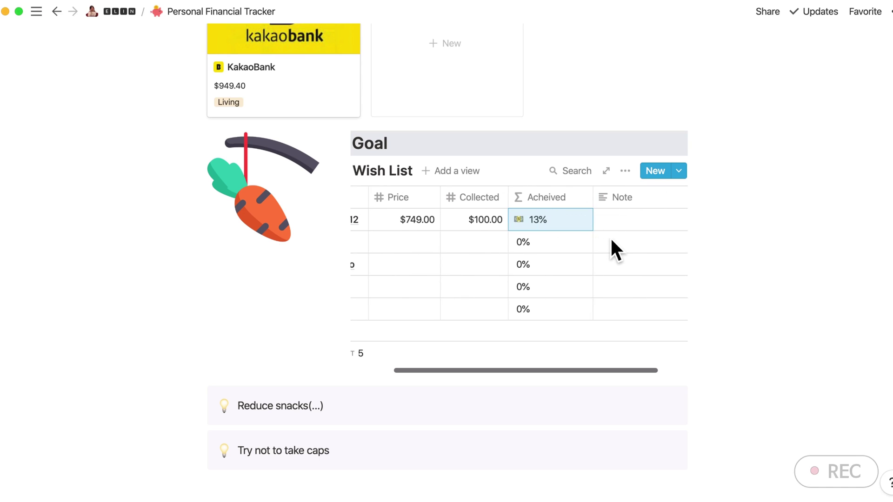
pyautogui.hscroll(-3, 612, 247)
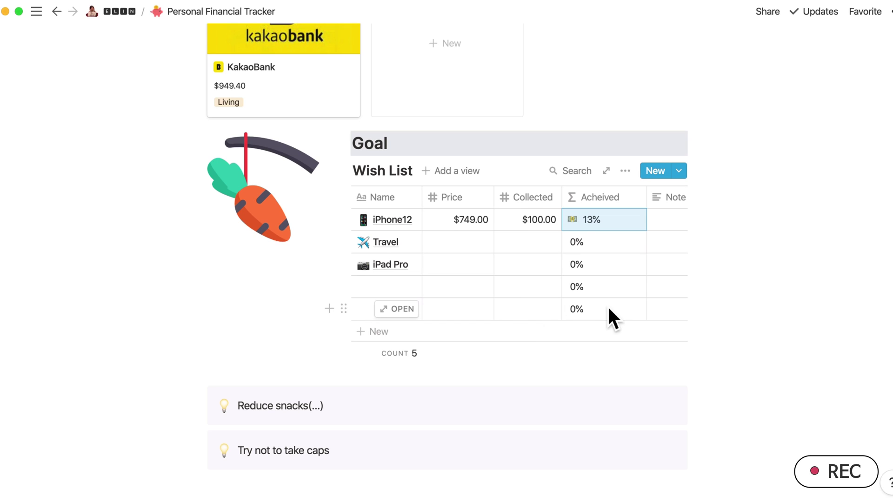
pyautogui.scroll(15, 609, 309)
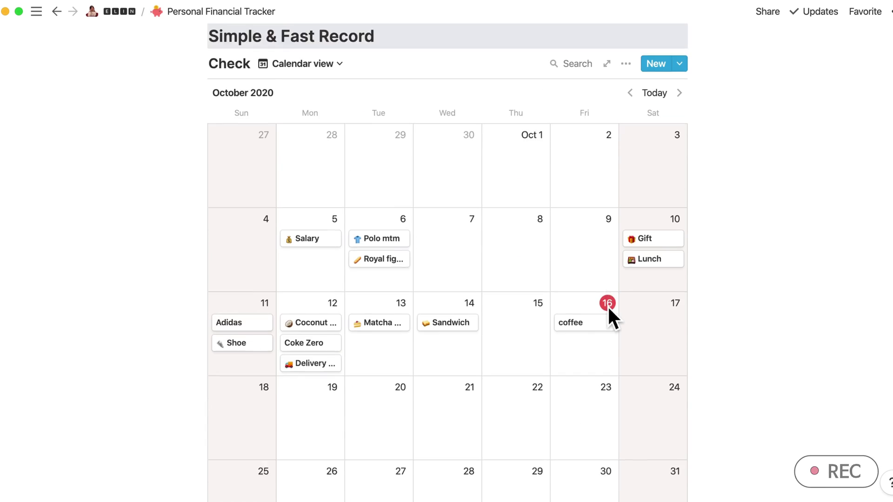
pyautogui.scroll(5, 607, 306)
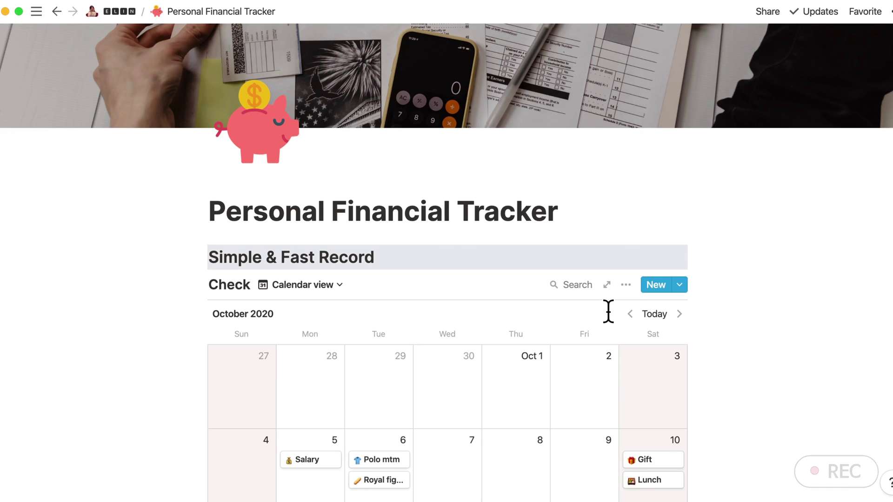
pyautogui.scroll(1, 608, 311)
pyautogui.press('super+bracketleft')
pyautogui.scroll(-8, 574, 283)
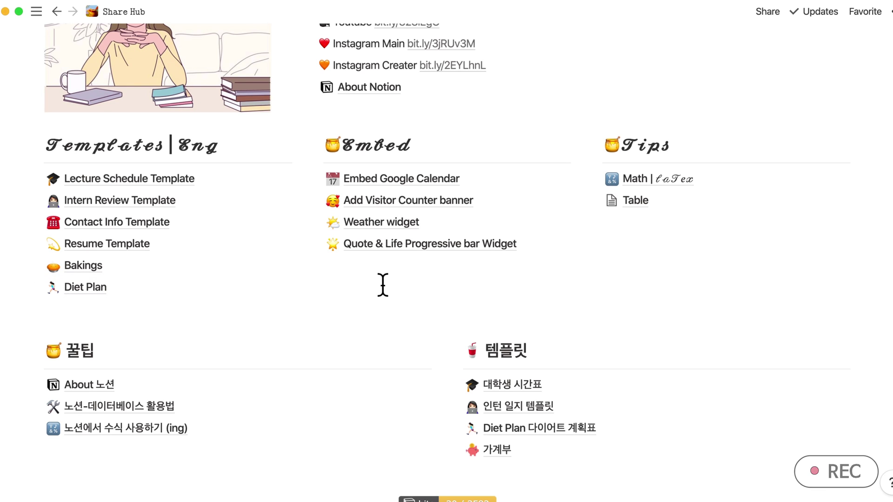
pyautogui.press('super+bracketleft')
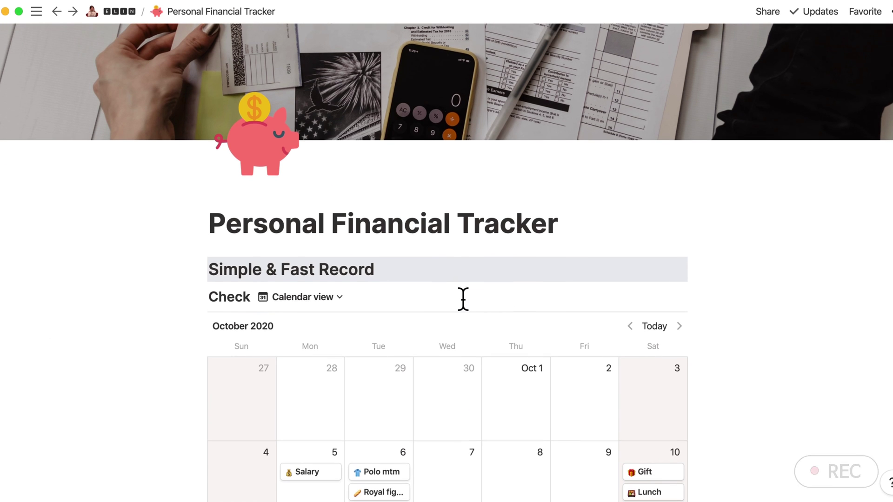